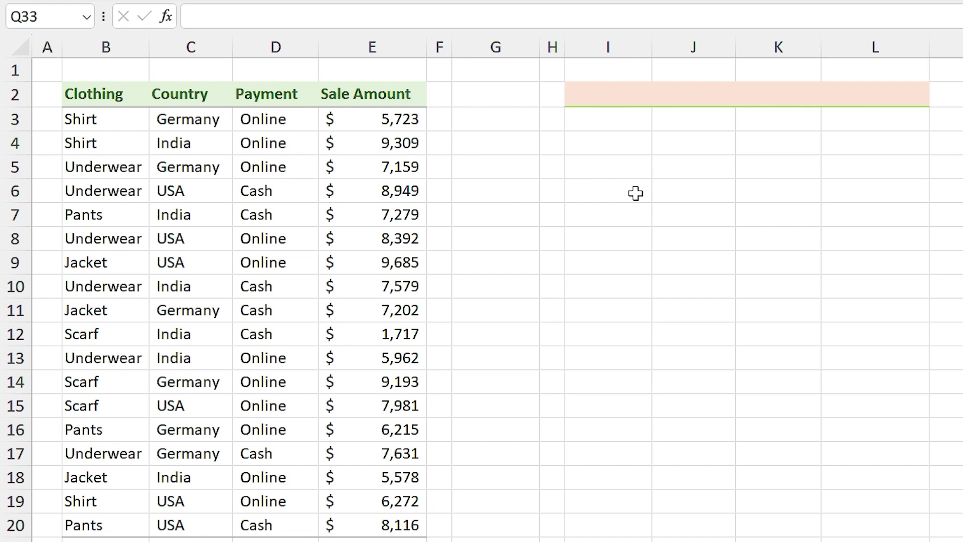
- Give I2 a List validation with source =$B$2:$D$2, offering Clothing, Country and Payment
drag(608, 98, 875, 95)
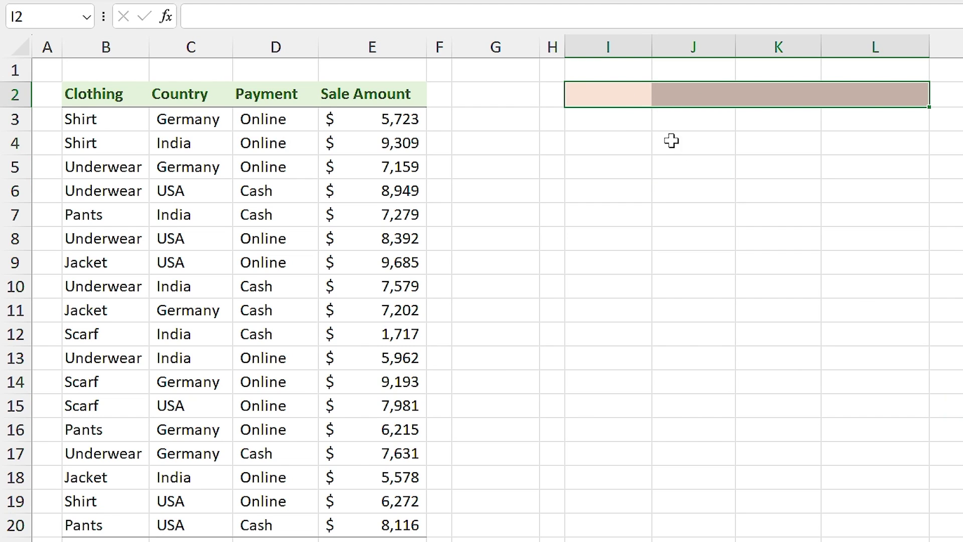
click(619, 97)
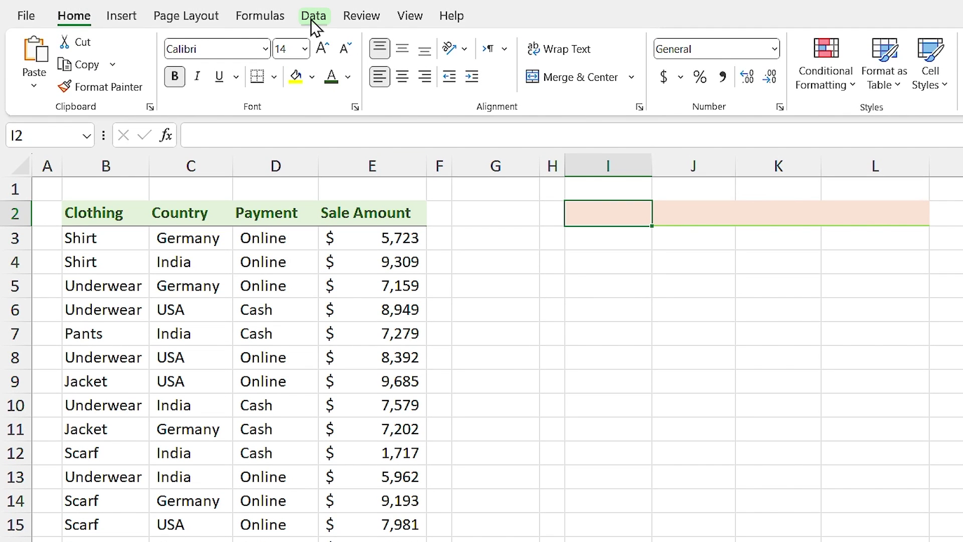
click(311, 21)
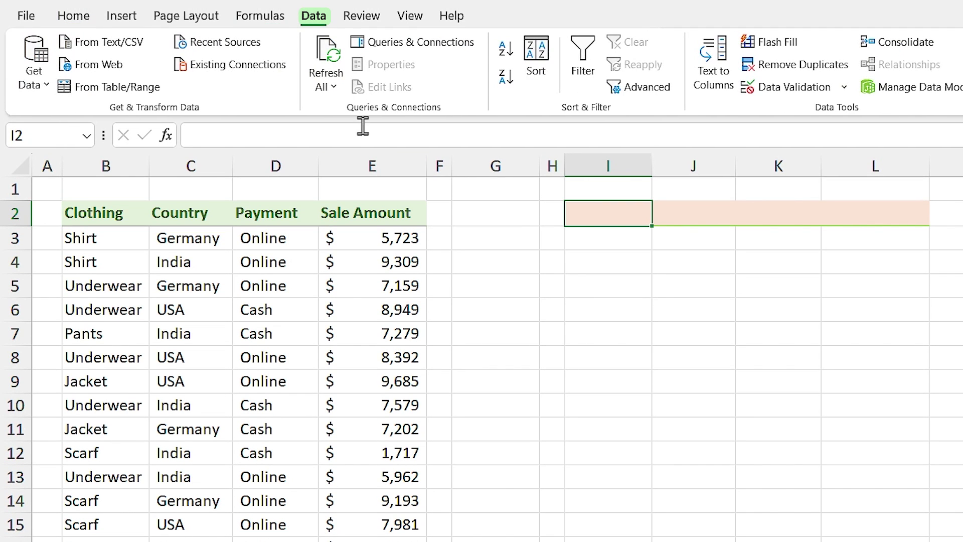
click(792, 93)
drag(630, 227, 729, 254)
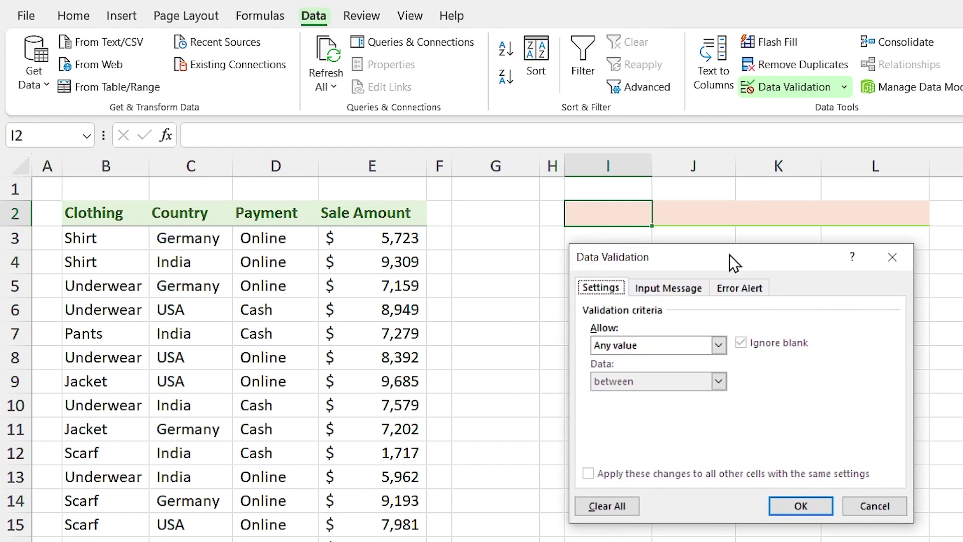
click(721, 345)
click(608, 398)
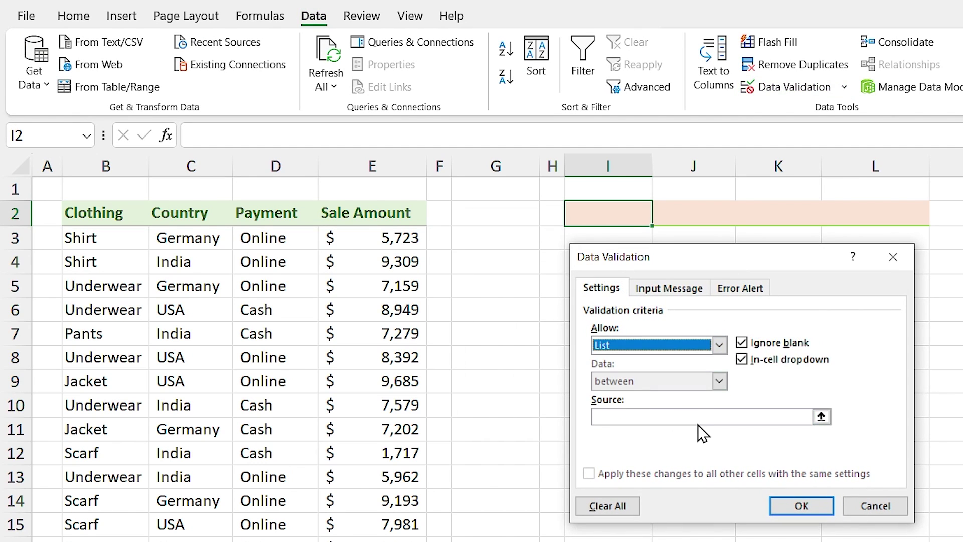
click(672, 417)
drag(126, 217, 252, 214)
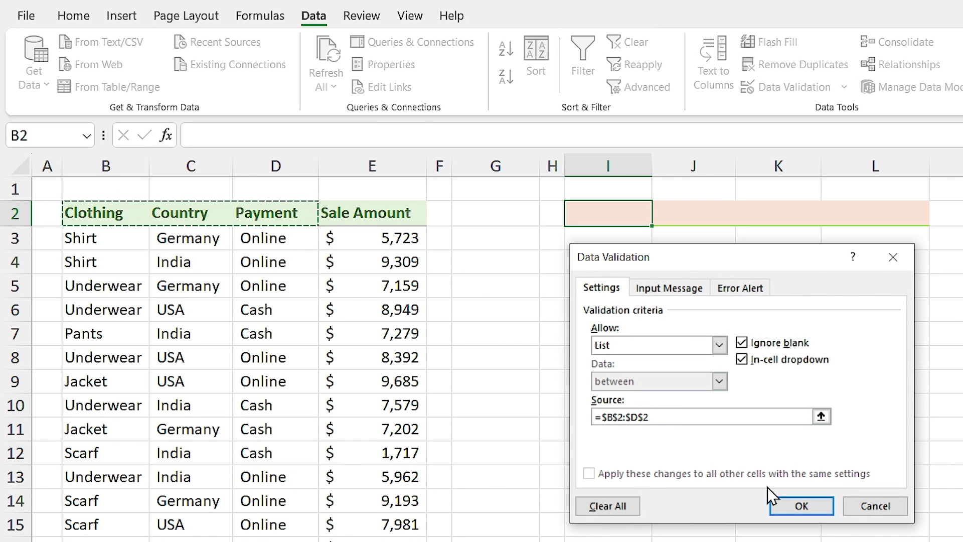
click(797, 507)
click(658, 200)
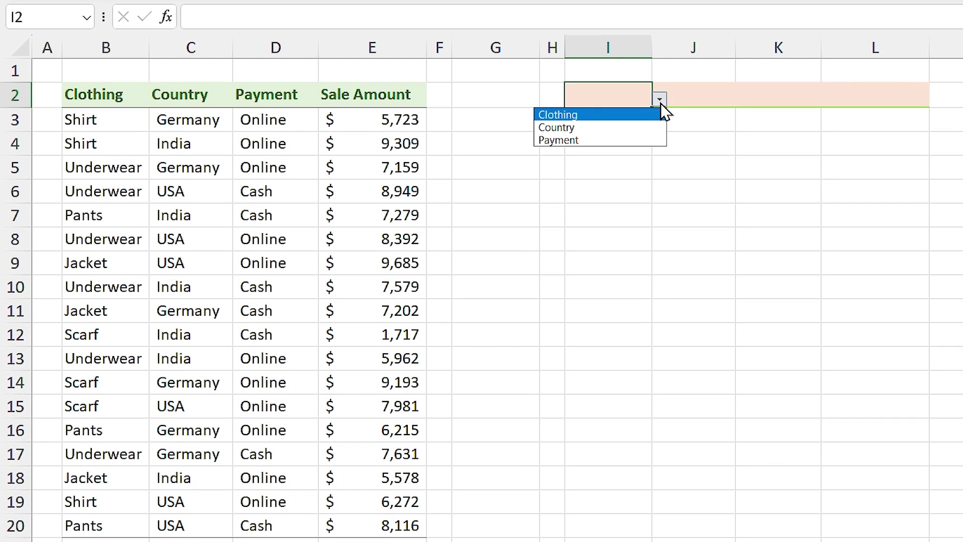
- Pick Clothing, then Country, then Payment in the I2 dropdown, leaving it on Payment
click(706, 95)
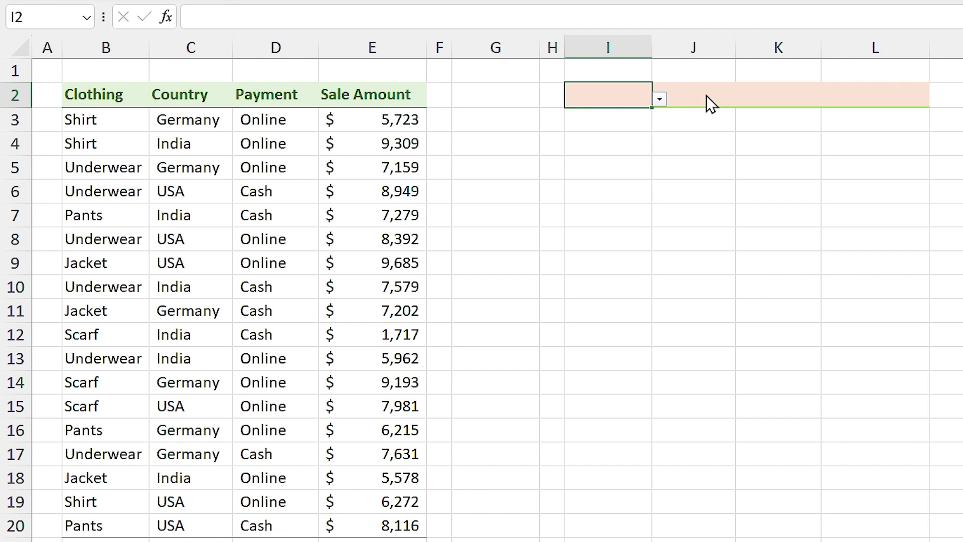
click(706, 96)
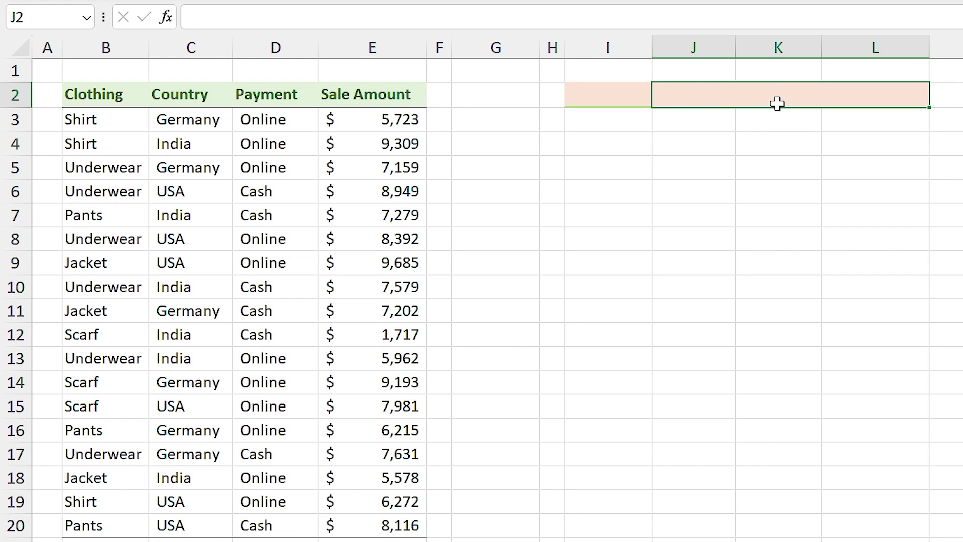
click(620, 93)
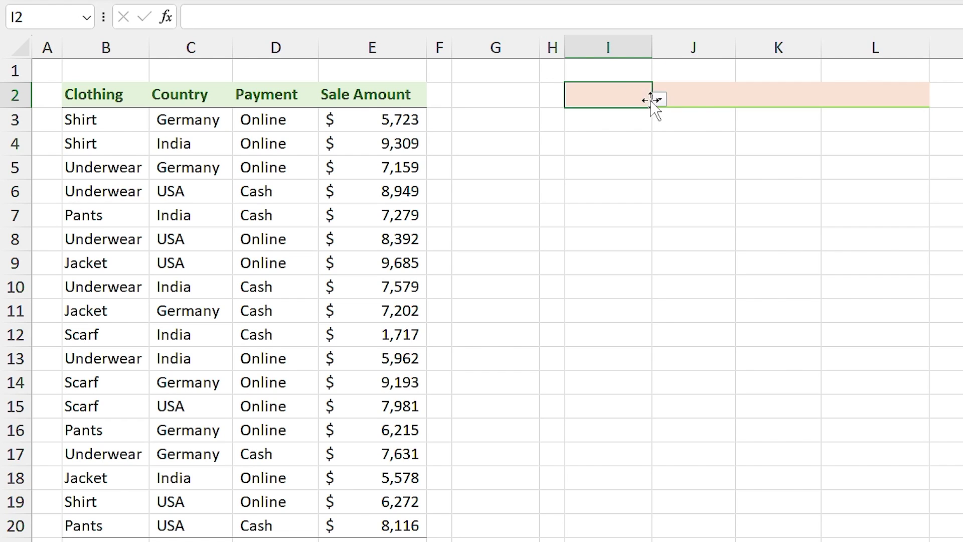
click(659, 100)
click(601, 116)
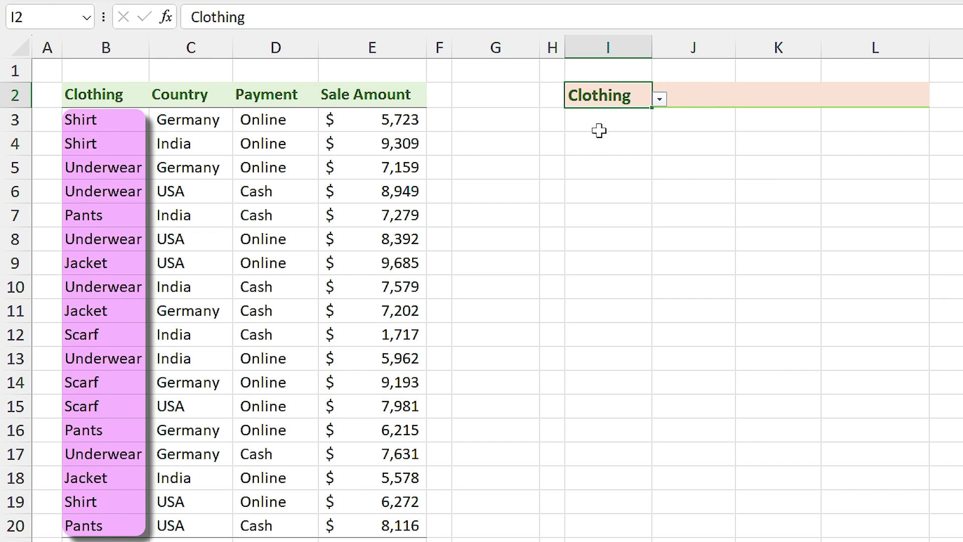
click(659, 99)
click(585, 125)
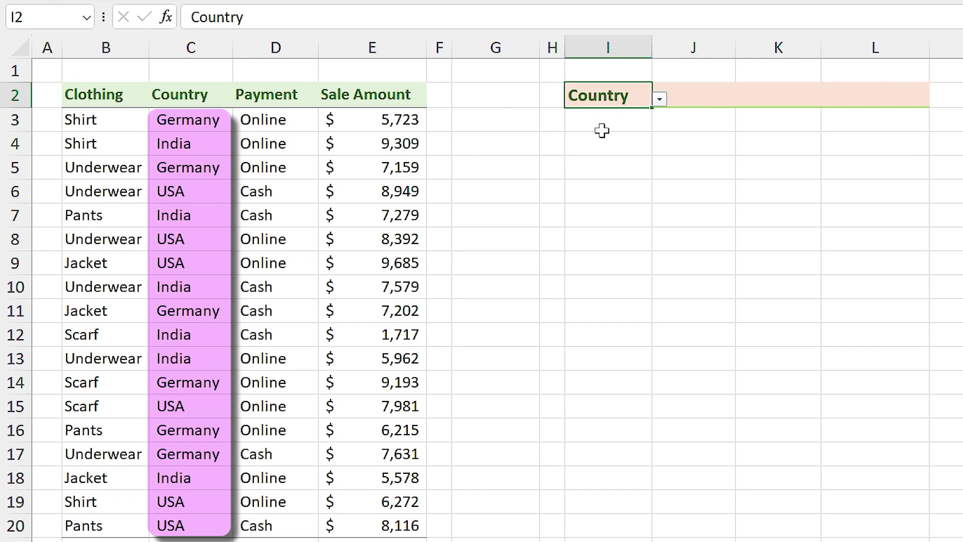
click(659, 100)
click(575, 140)
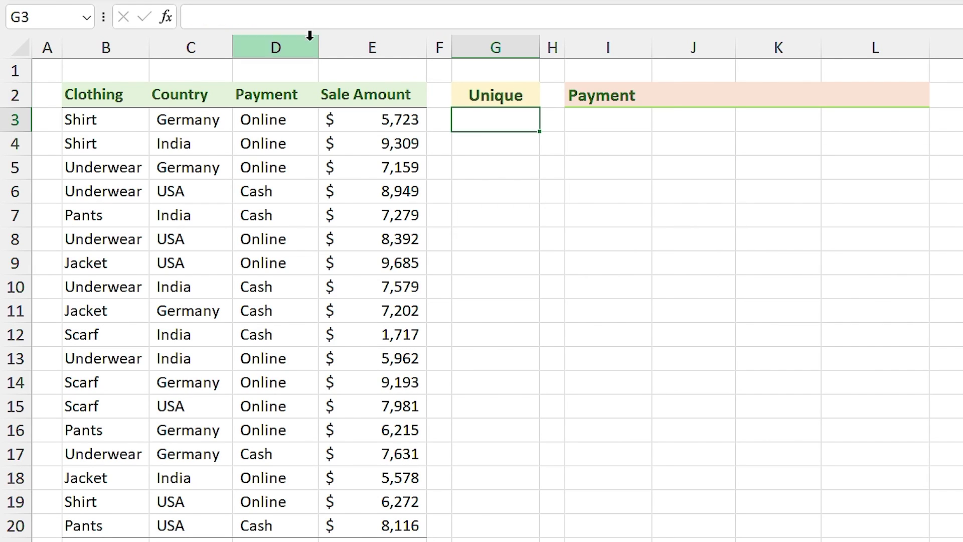
- Enter =XLOOKUP(I2,B2:E2,B3:E20) in G3 to spill the column chosen in I2
click(302, 20)
text(=xl)
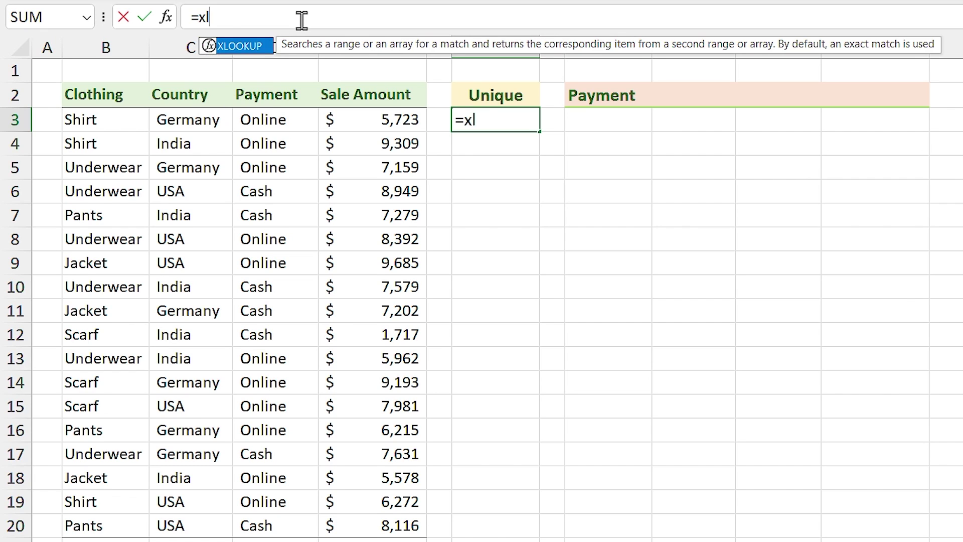
key(Tab)
click(580, 97)
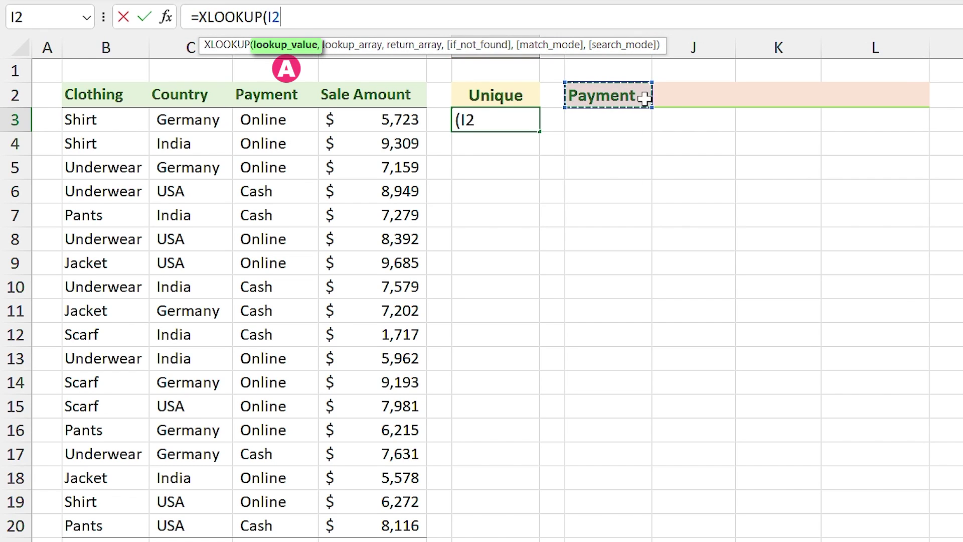
text(,)
drag(94, 90, 355, 90)
text(,)
drag(136, 122, 377, 526)
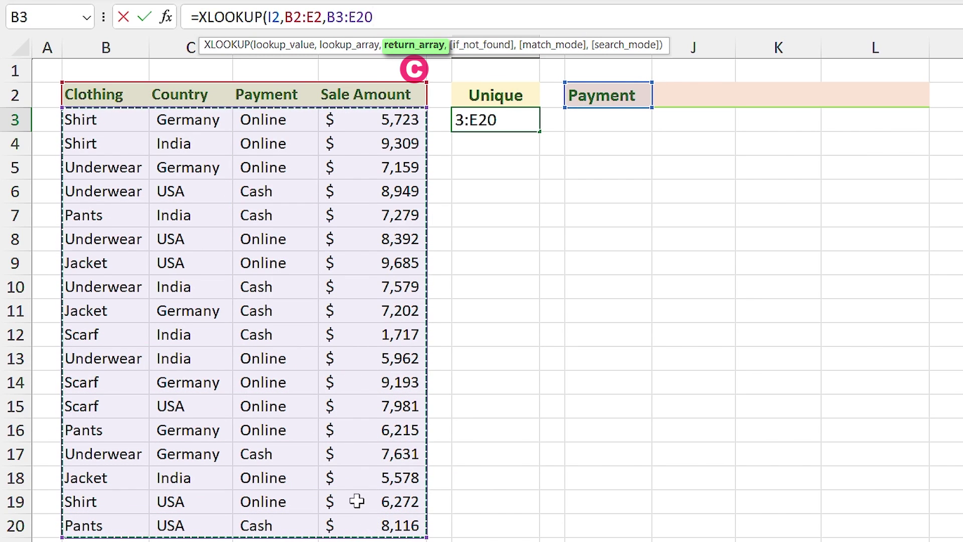
key(Return)
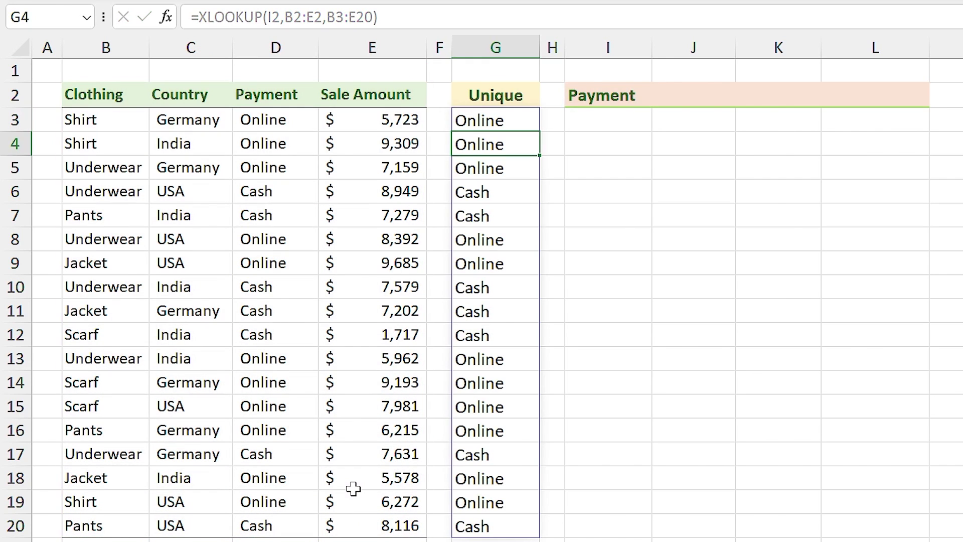
click(519, 123)
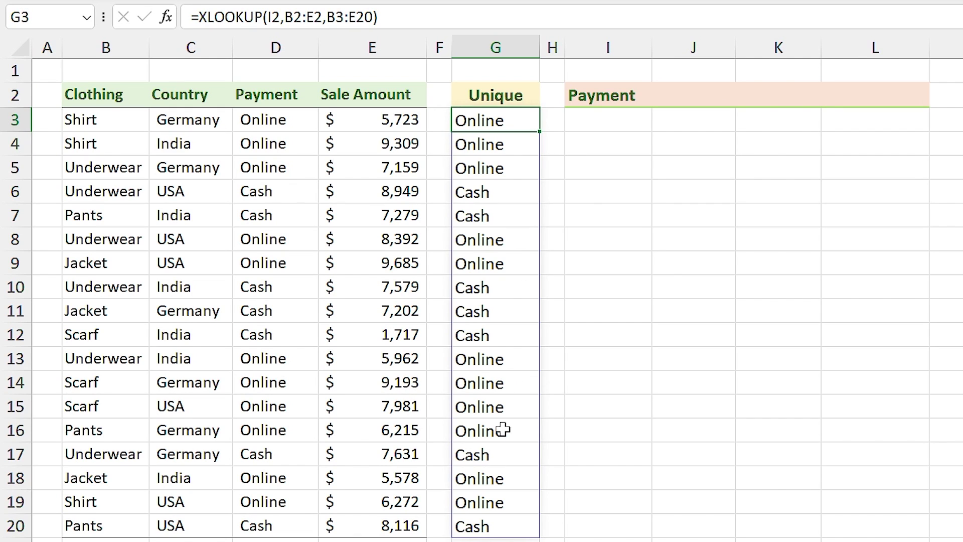
- Test the lookup by switching I2 to Country and back to Clothing
click(599, 96)
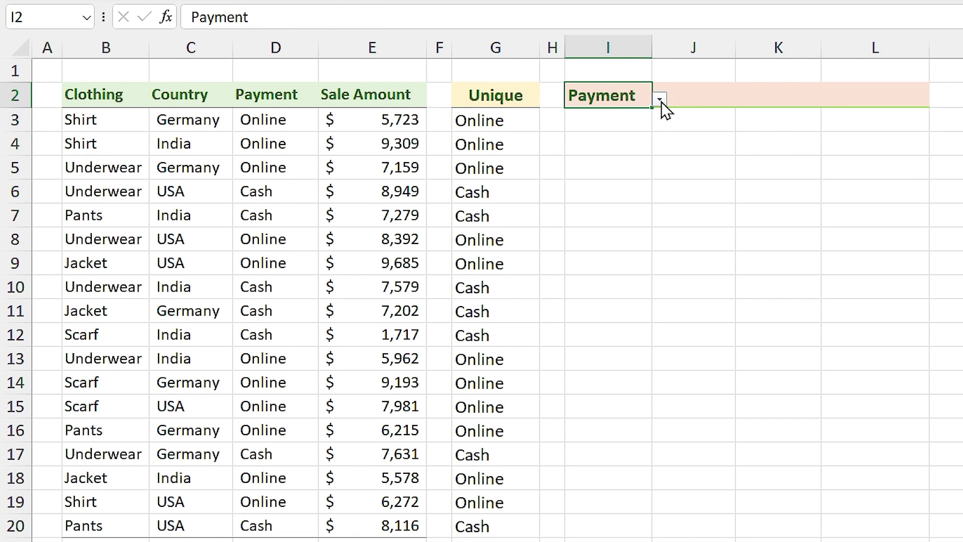
click(660, 100)
click(592, 127)
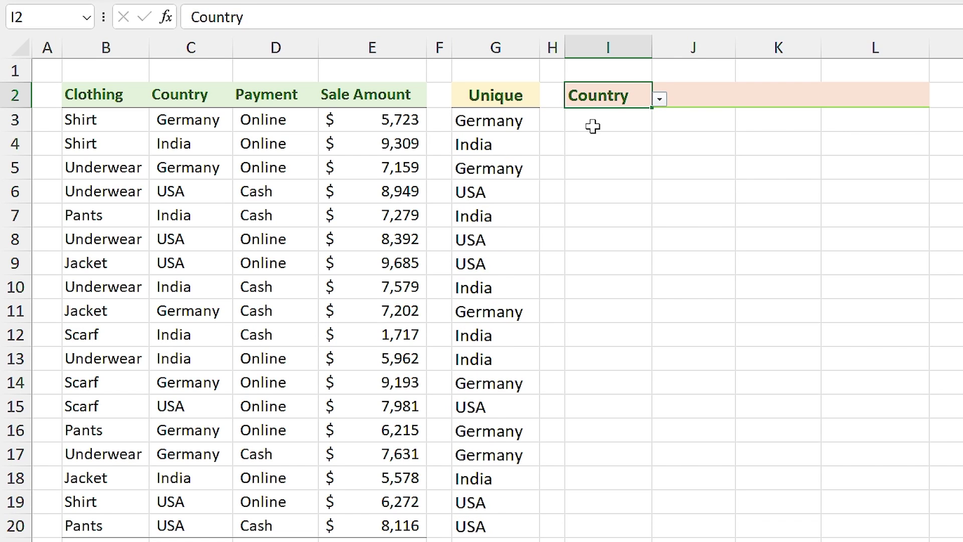
click(659, 99)
key(Escape)
click(608, 116)
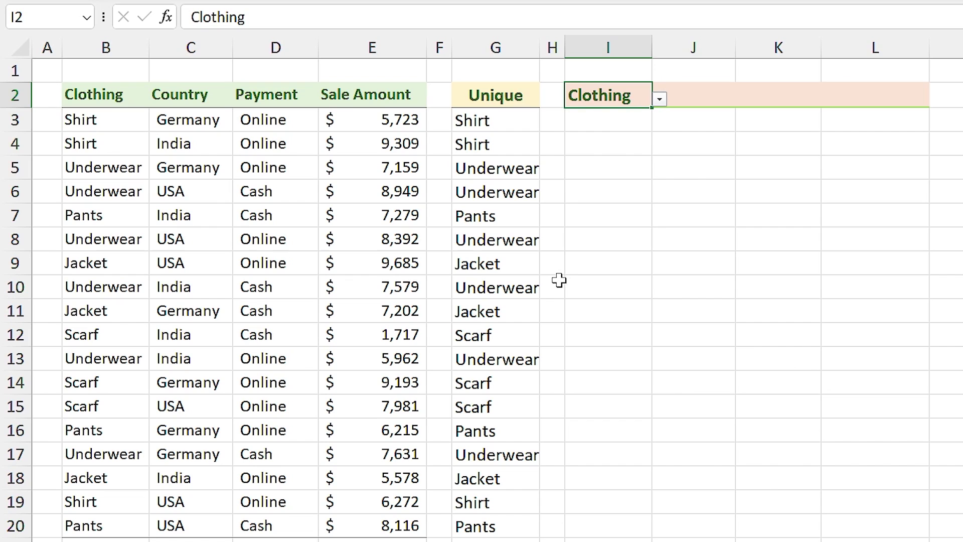
click(512, 122)
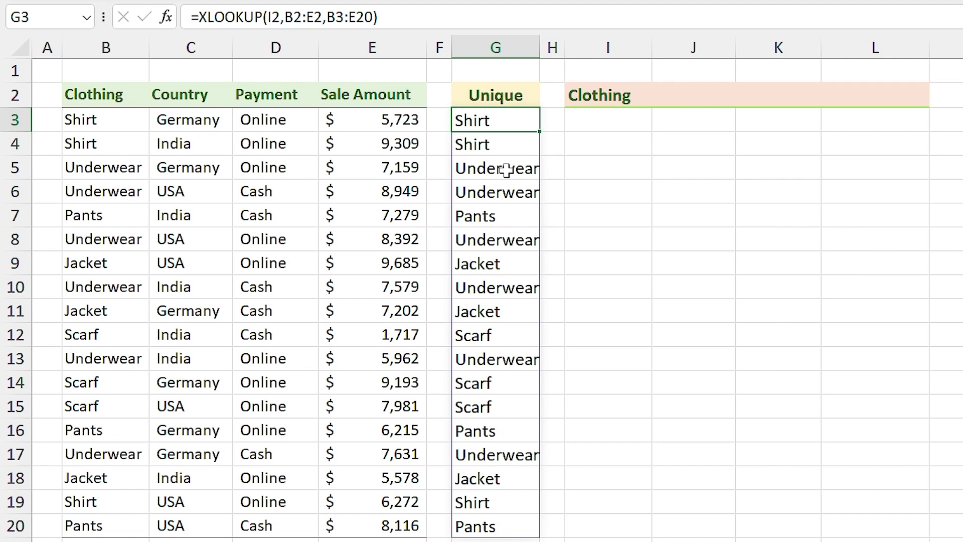
- Wrap G3's formula as =UNIQUE(XLOOKUP(I2,B2:E2,B3:E20)) so only distinct values spill
click(198, 17)
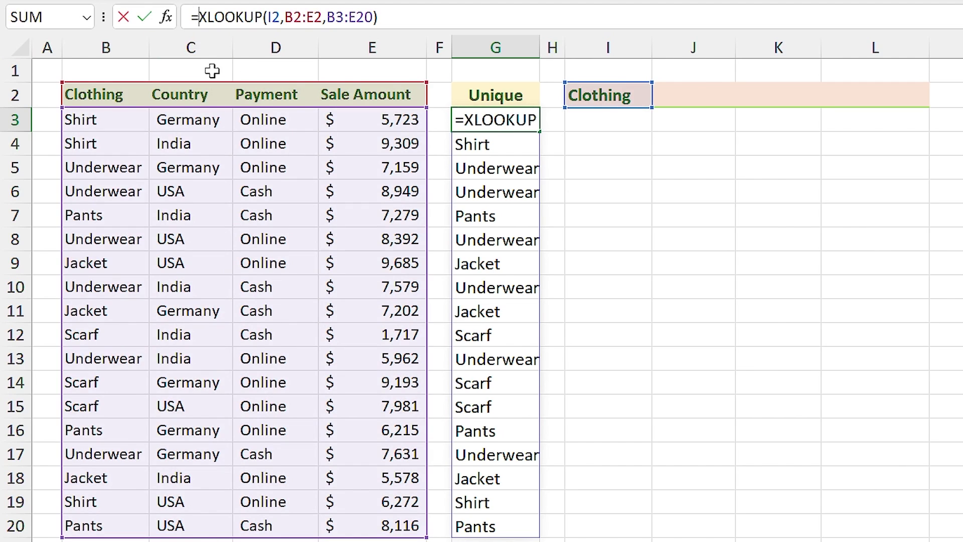
text(uniq)
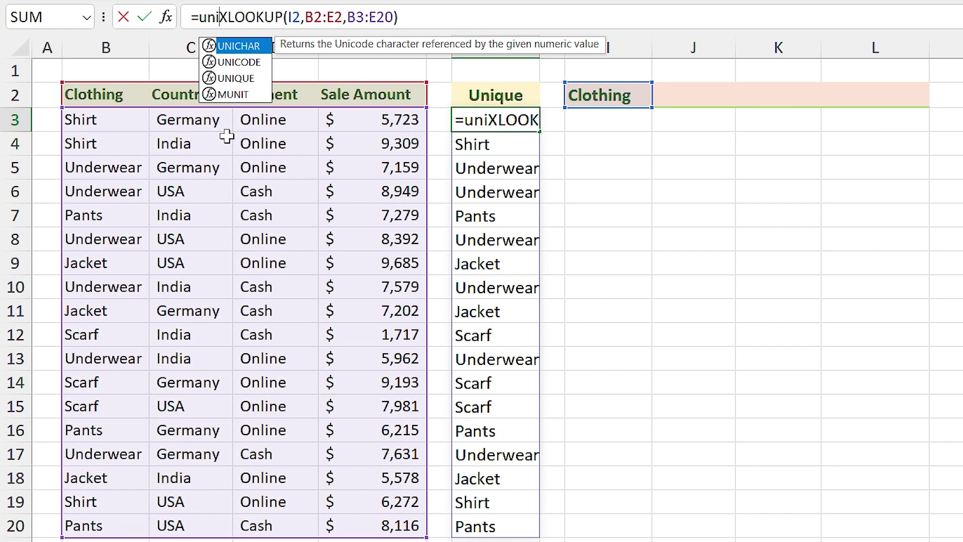
key(Tab)
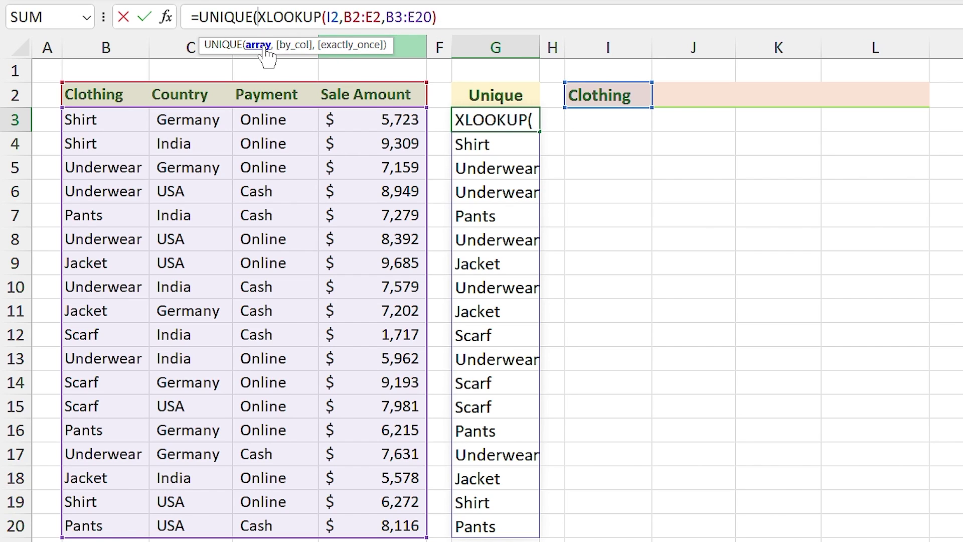
click(455, 16)
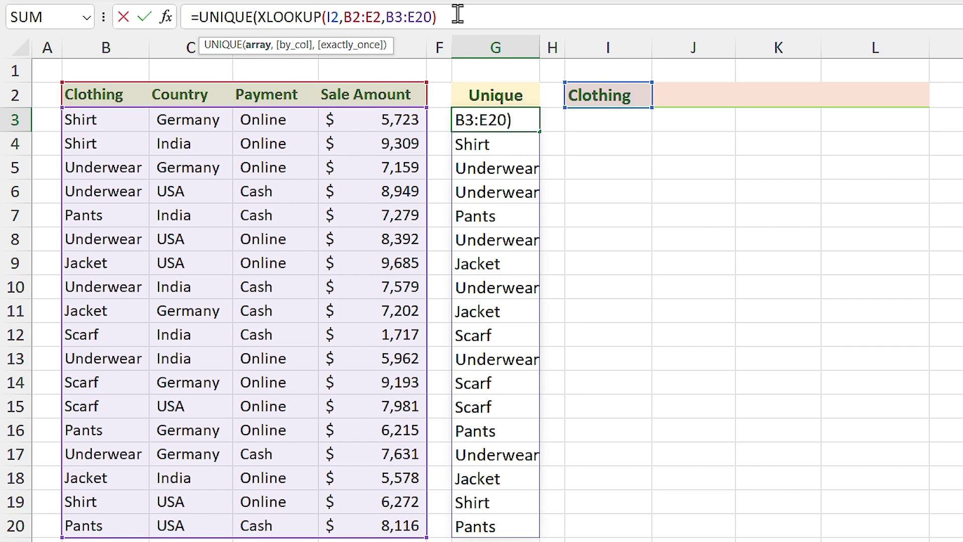
key(Return)
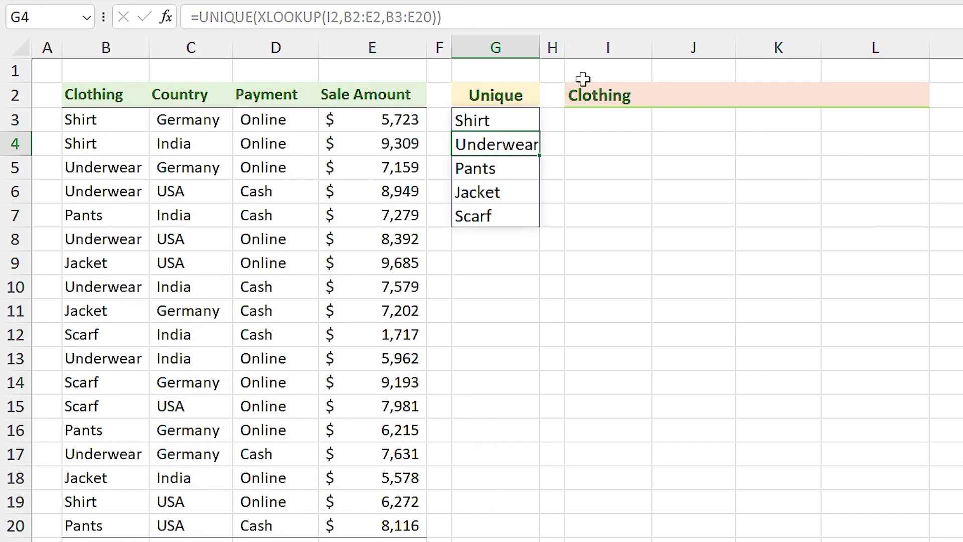
- Cycle I2 through Country, Payment and Clothing to check the unique list, ending on Clothing
click(604, 92)
click(659, 99)
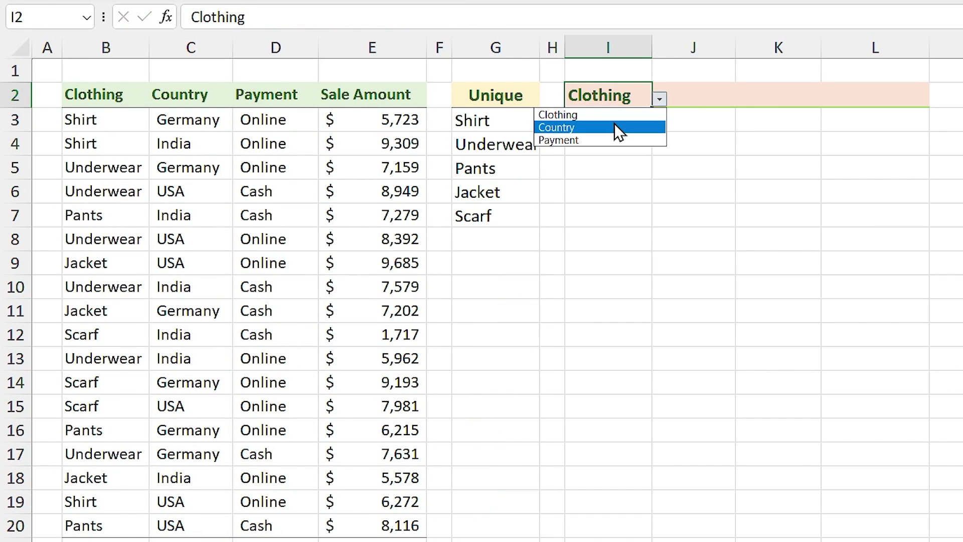
click(622, 123)
click(660, 99)
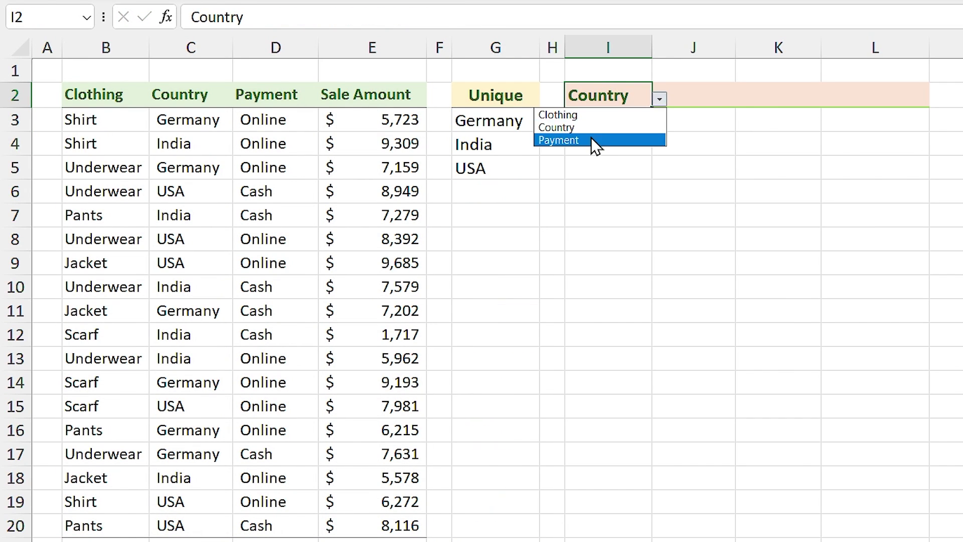
click(591, 137)
click(659, 100)
click(615, 116)
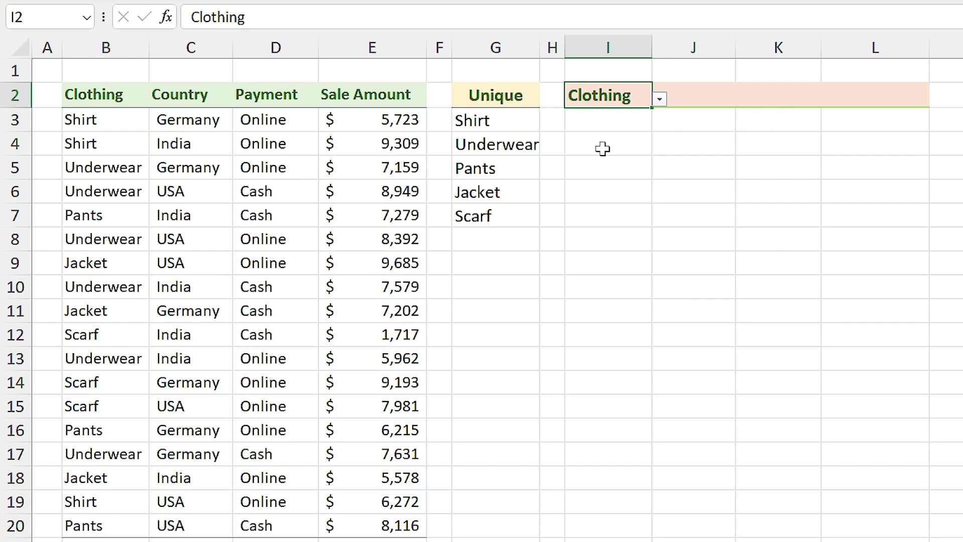
click(518, 123)
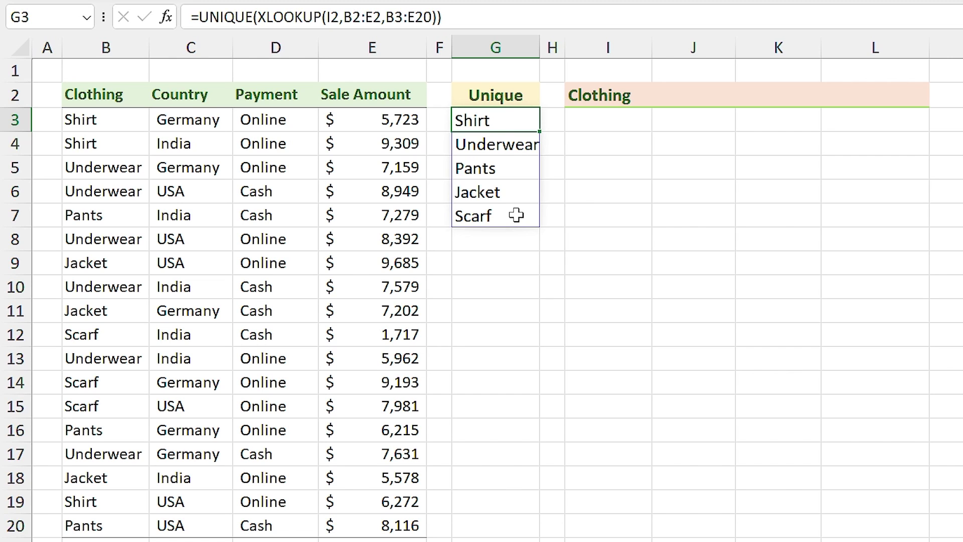
click(732, 97)
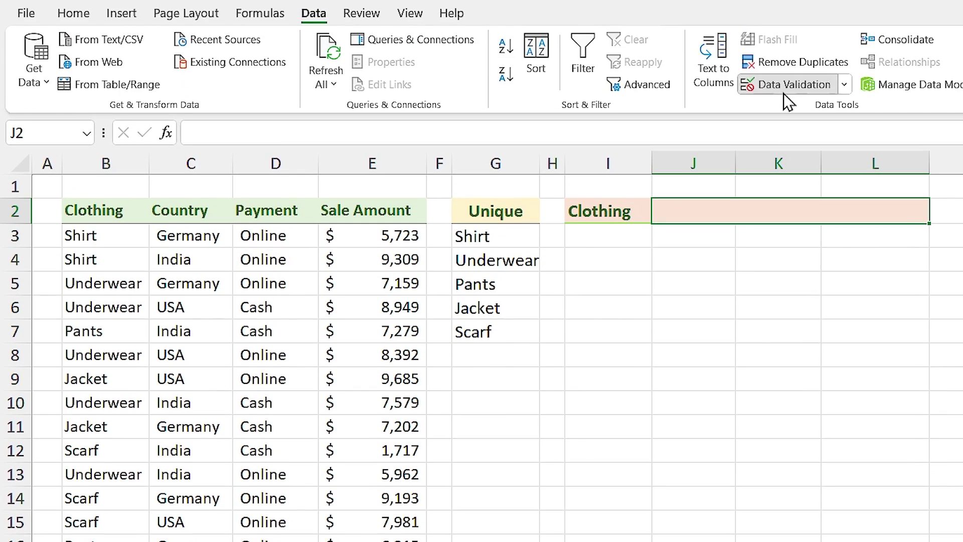
- Give J2 a List validation sourced from the spilled range =$G$3#
click(783, 91)
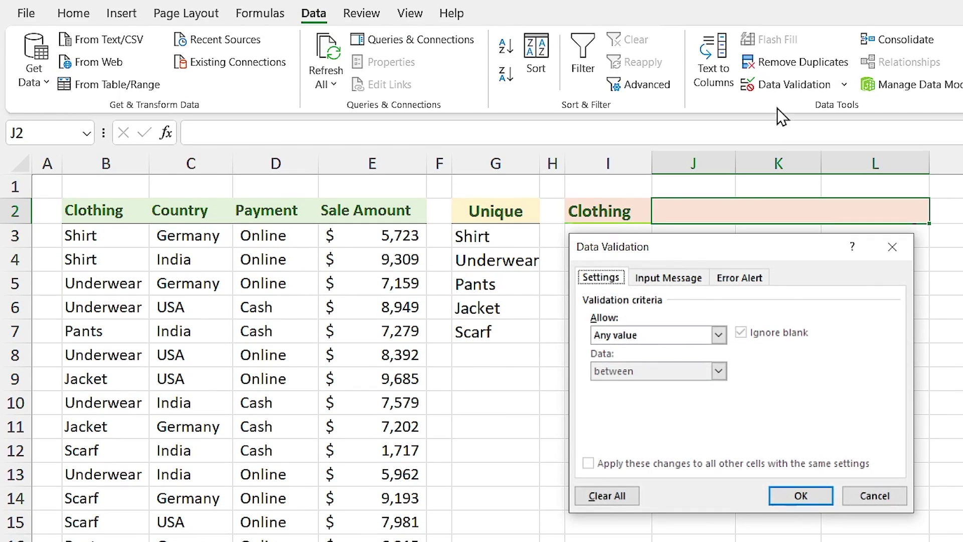
click(718, 333)
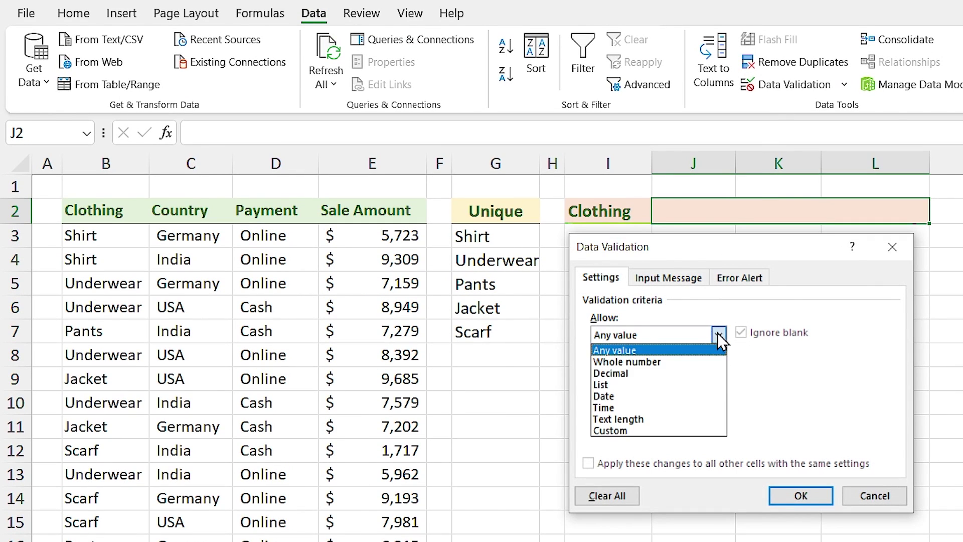
click(614, 383)
click(627, 405)
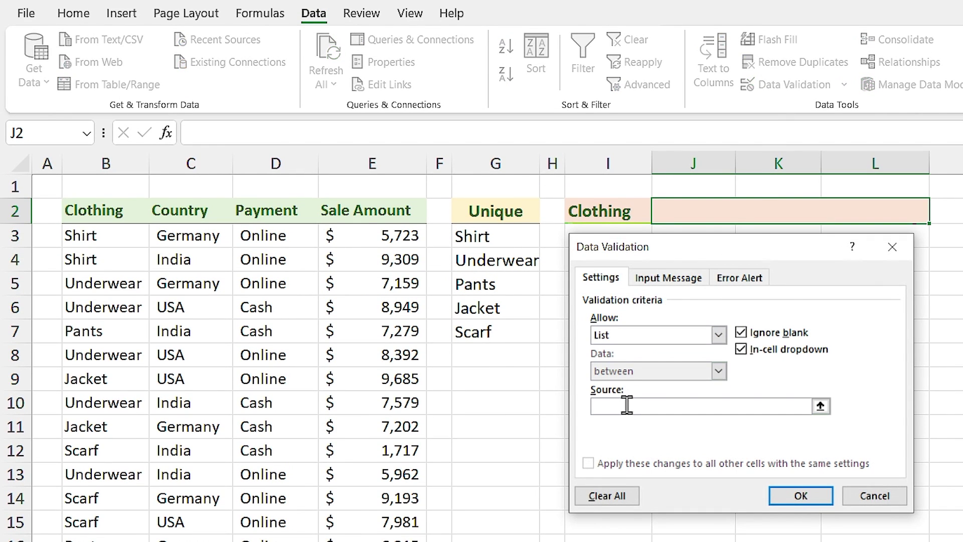
click(500, 237)
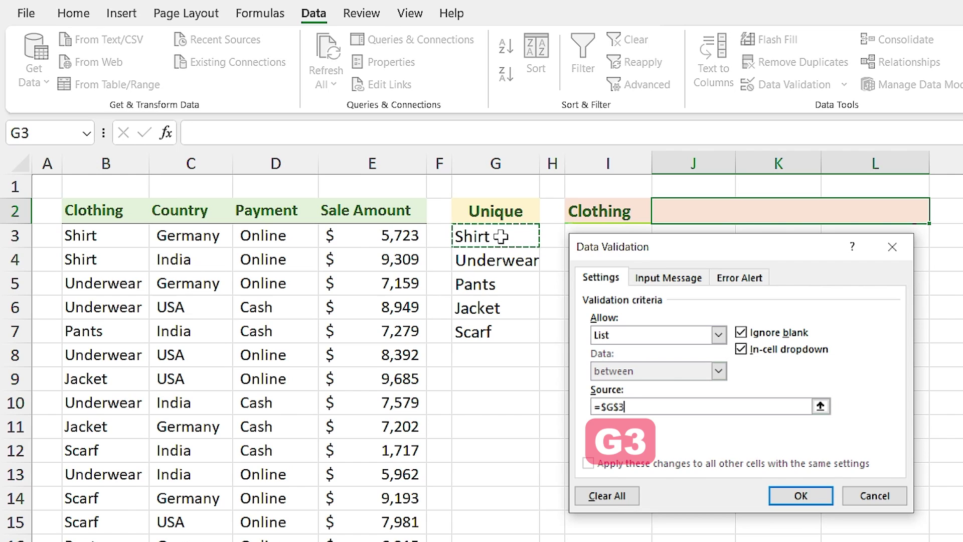
text(#)
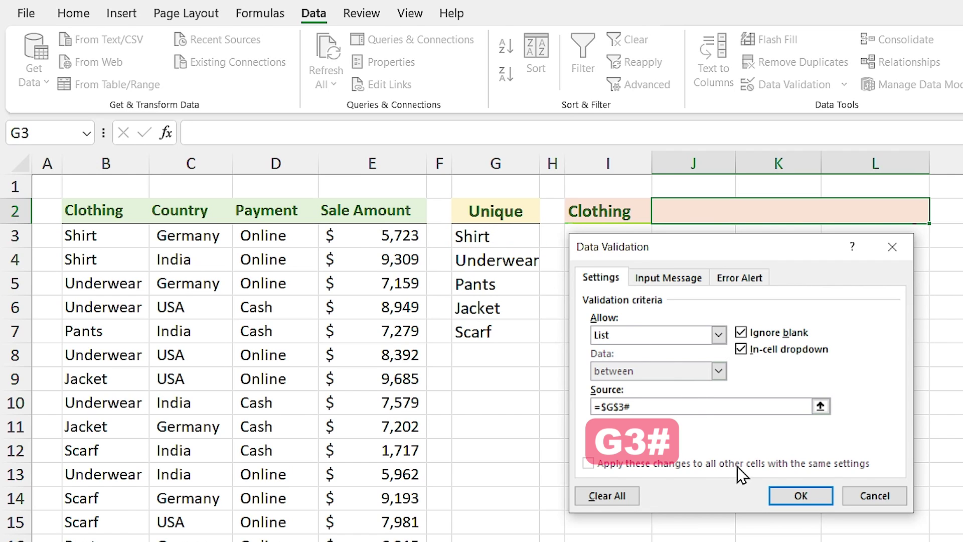
click(782, 495)
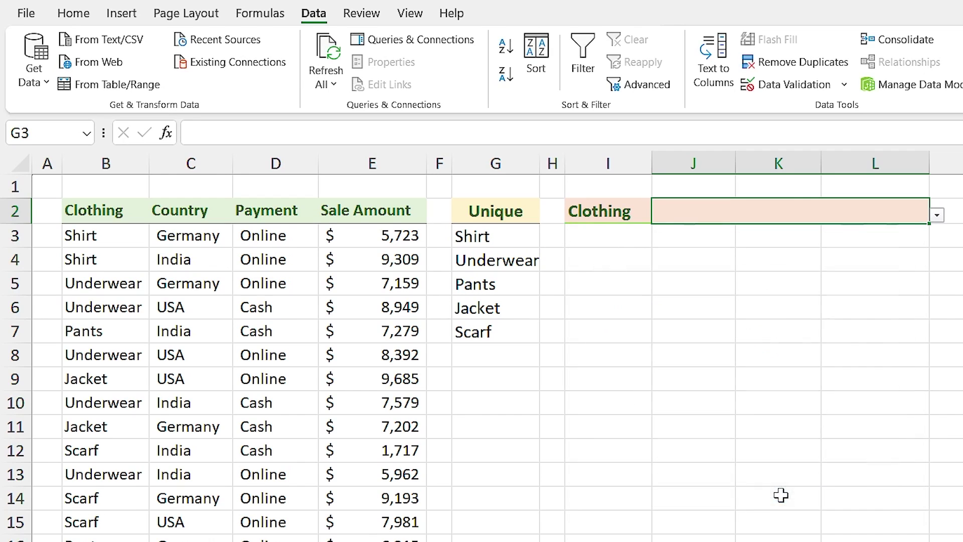
- Choose Pants from J2's new dropdown
click(936, 215)
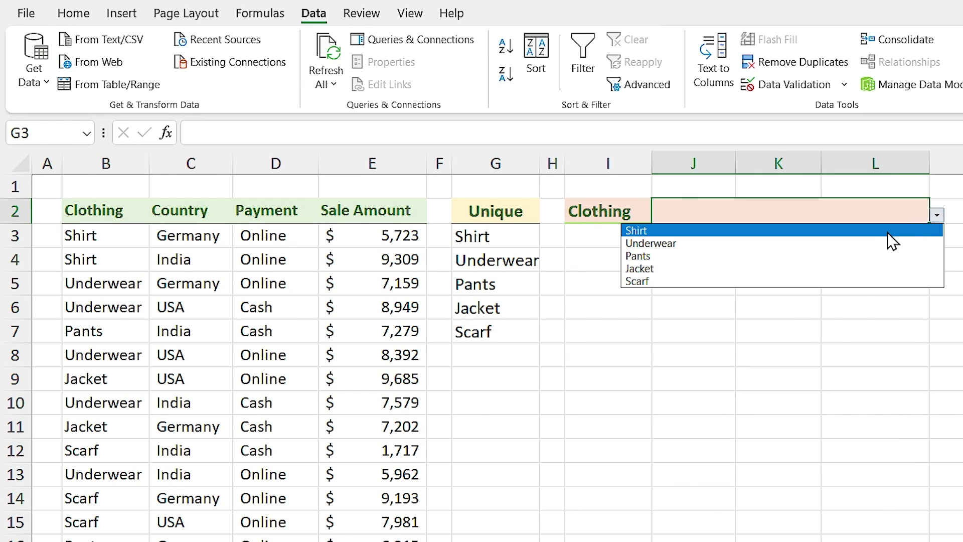
click(865, 257)
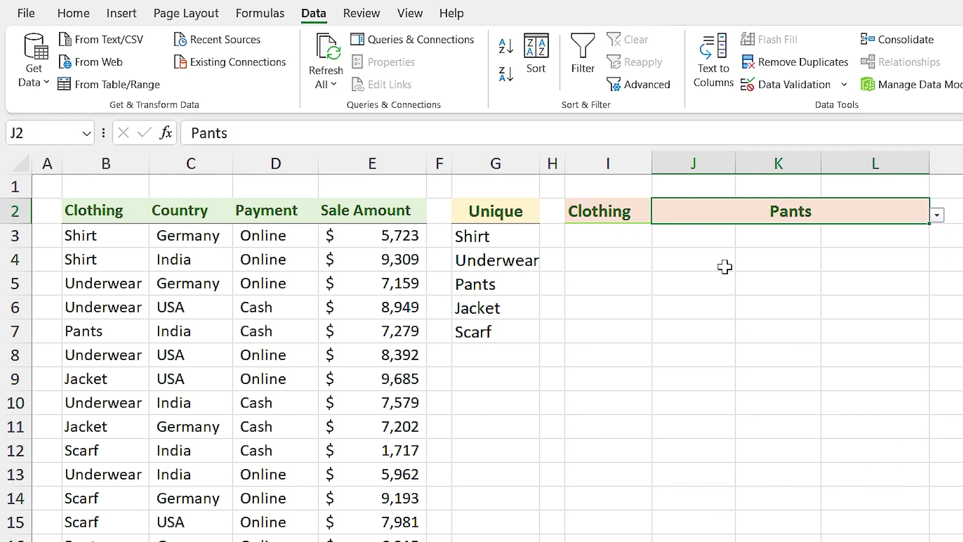
click(641, 211)
click(658, 215)
- Set Country with India, then Clothing with Shirt, using the I2 and J2 dropdowns
click(616, 243)
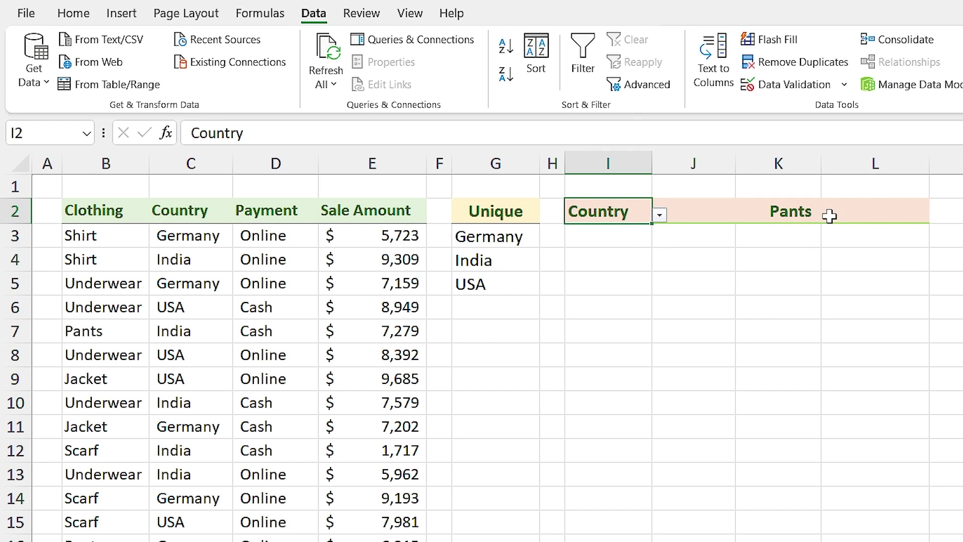
click(863, 213)
click(936, 214)
click(845, 243)
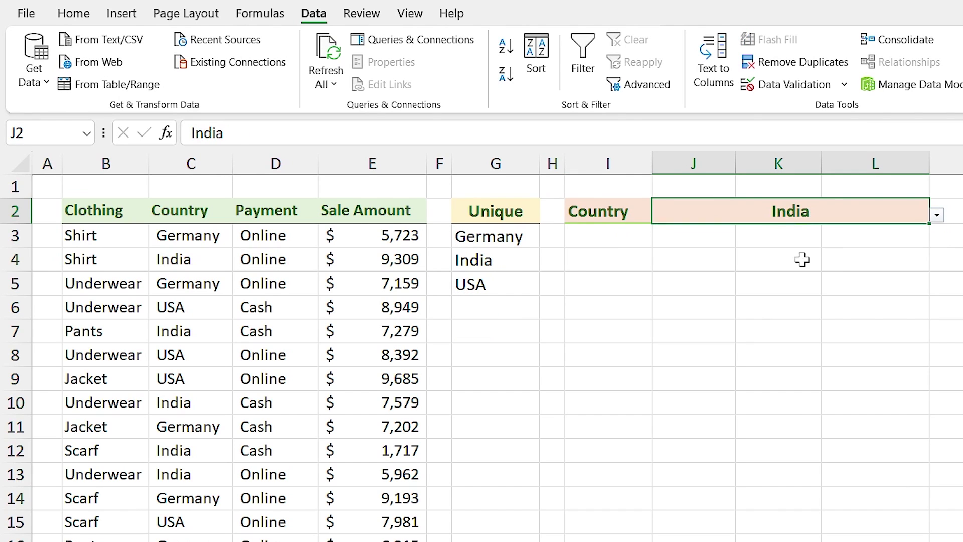
click(638, 216)
click(659, 215)
click(612, 226)
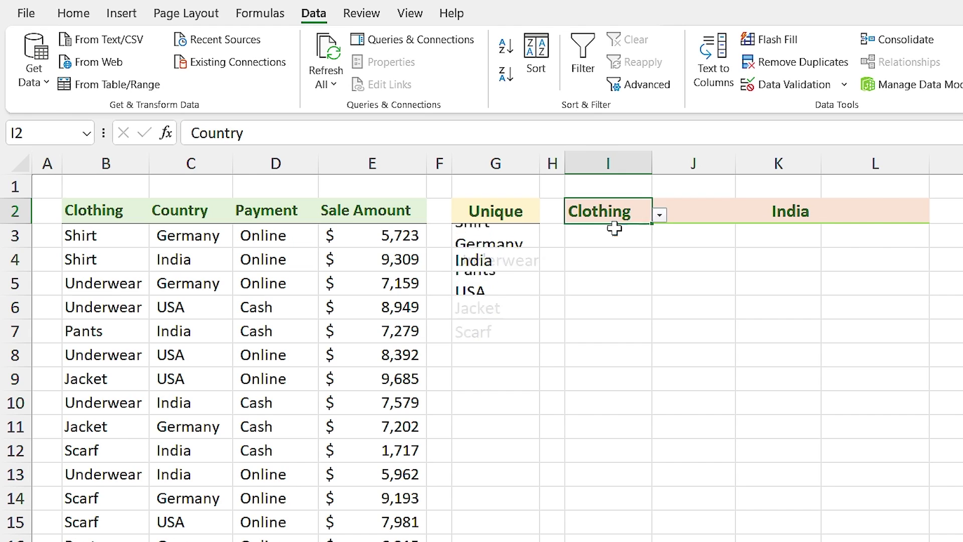
click(920, 212)
click(936, 214)
click(791, 231)
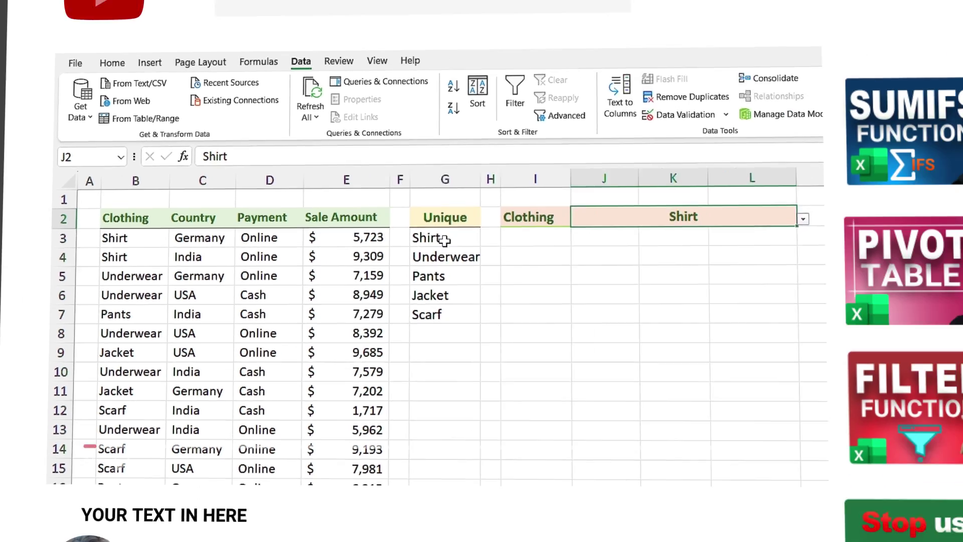
click(495, 164)
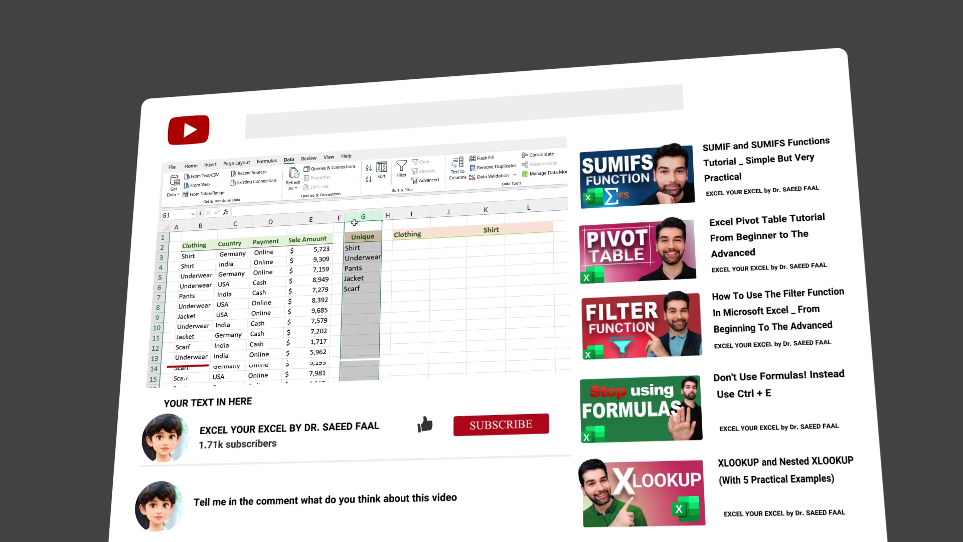
- Hide helper column G containing the unique list
right_click(361, 217)
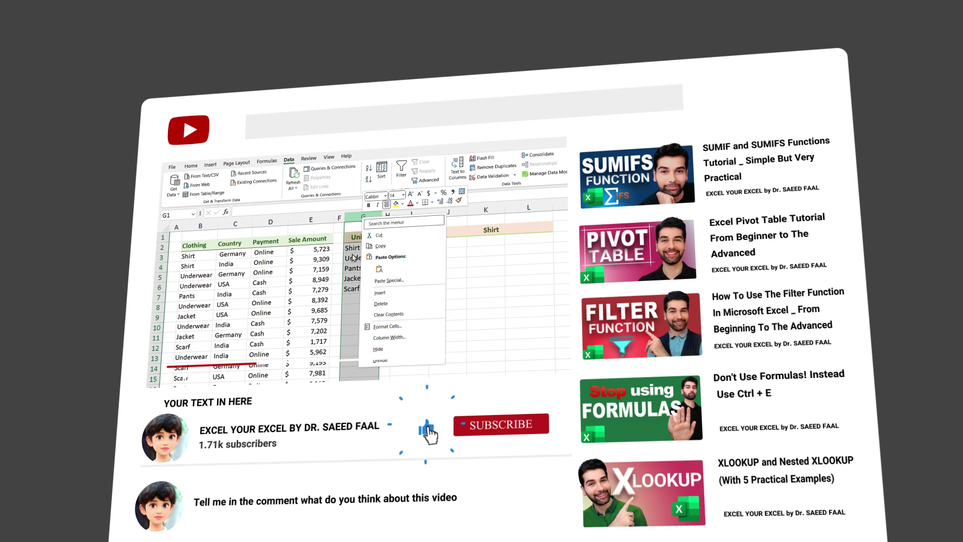
click(377, 348)
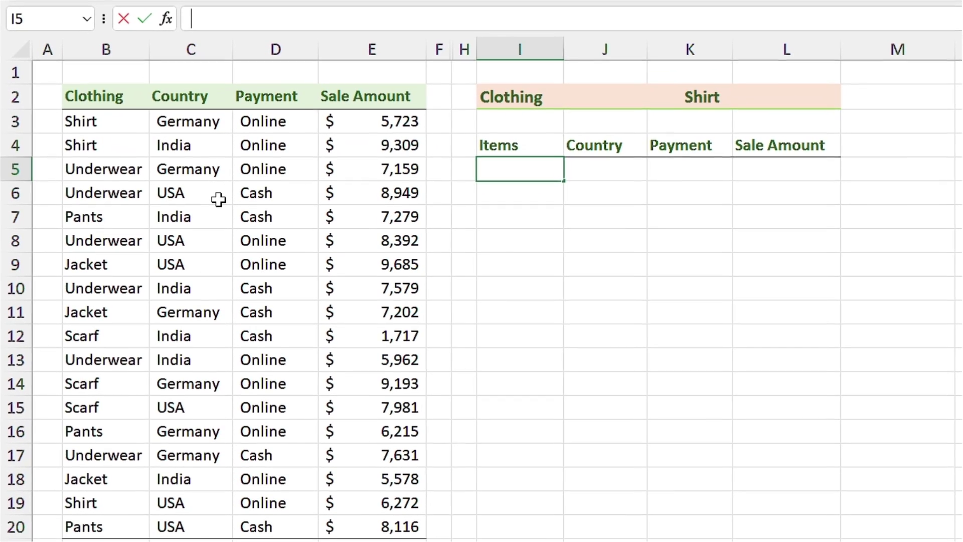
- Enter =FILTER(B3:E20,B3:B20=J2) in I5, listing the three Shirt sales rows
text(=)
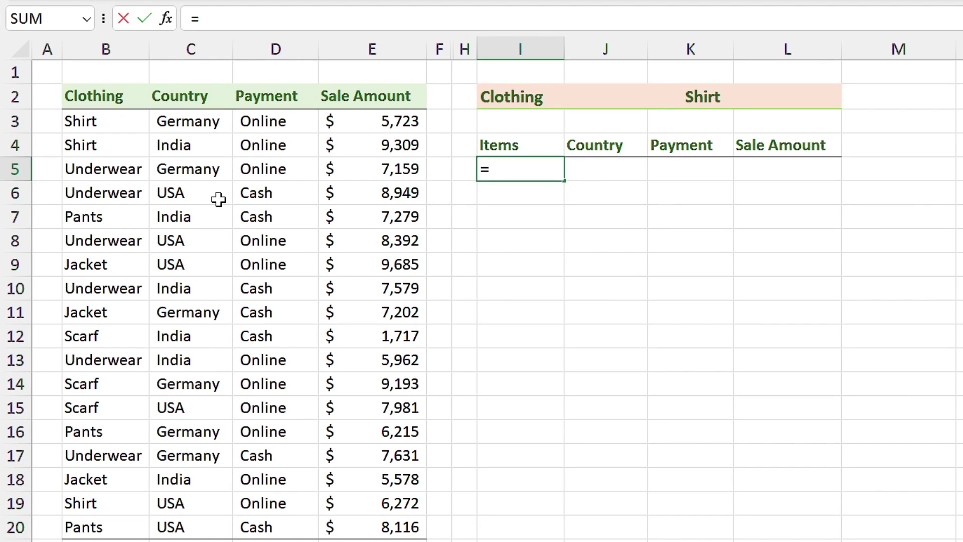
text(fil)
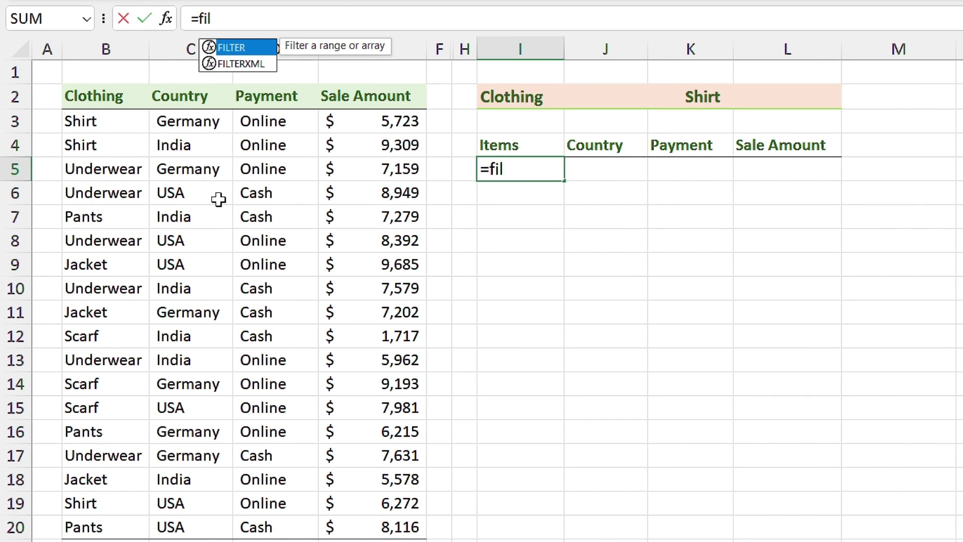
key(Tab)
drag(80, 121, 366, 522)
text(,)
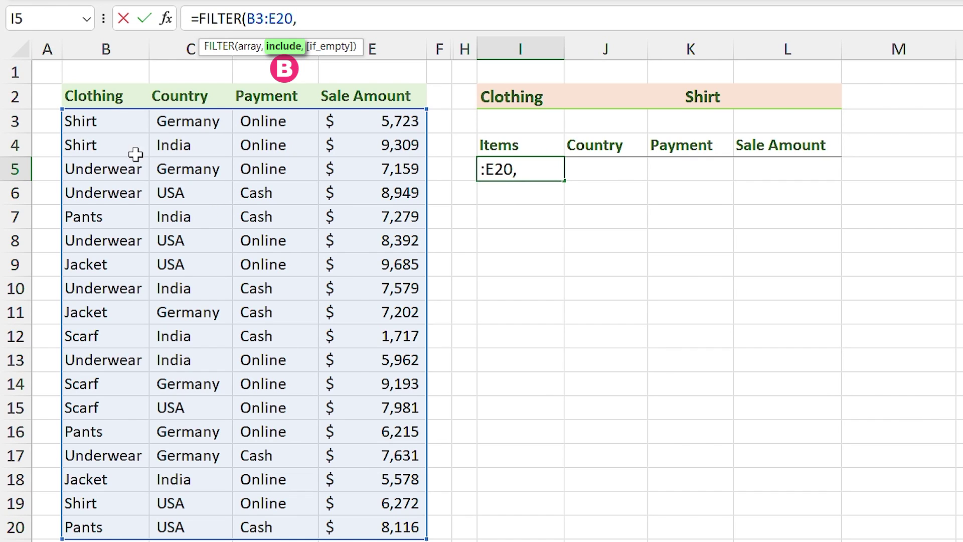
drag(123, 125, 106, 516)
text(=)
click(662, 89)
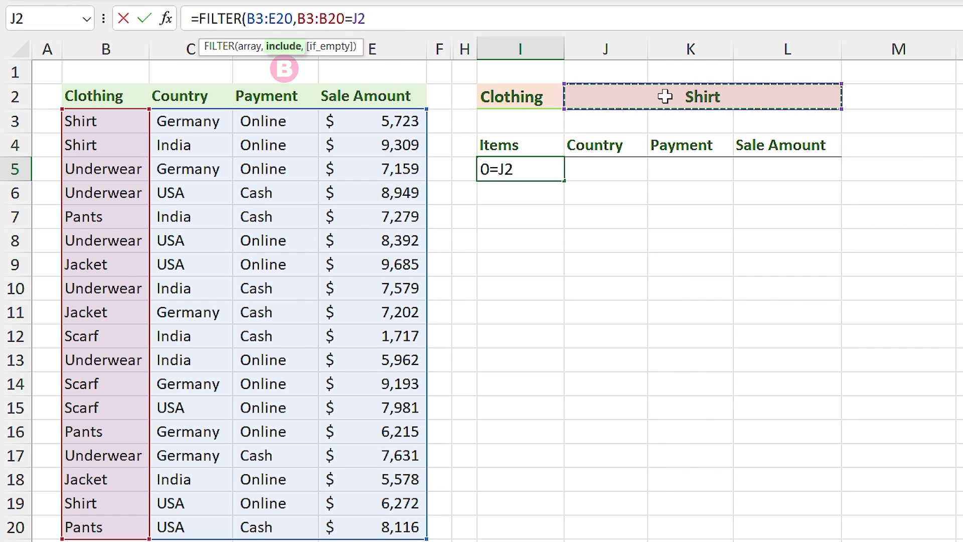
key(Return)
click(519, 172)
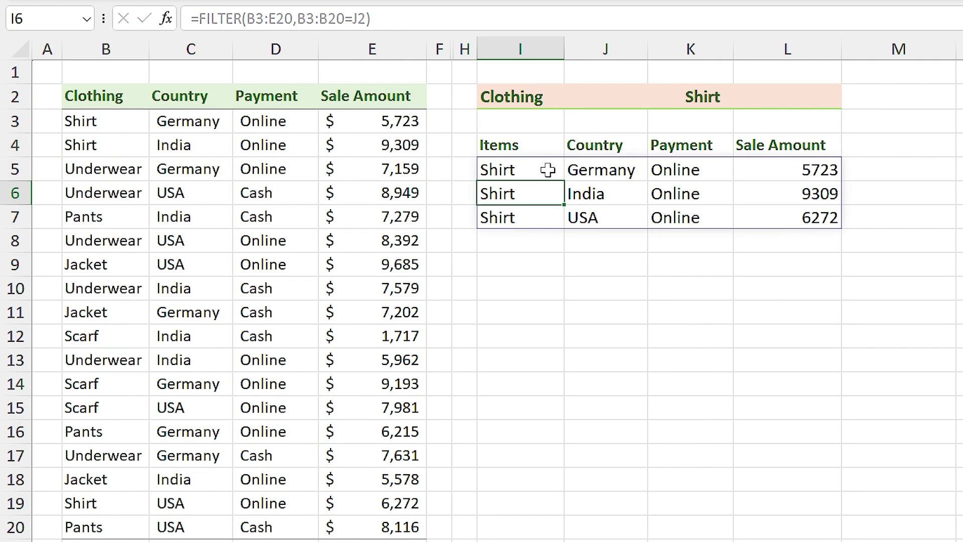
- Choose Country and India in the dropdowns and inspect I5's FILTER formula
click(547, 170)
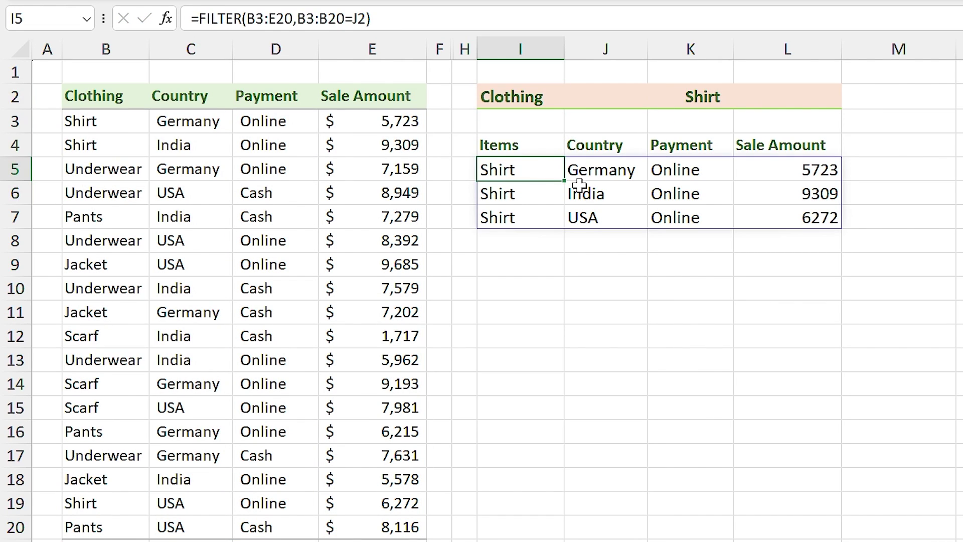
click(552, 97)
click(572, 101)
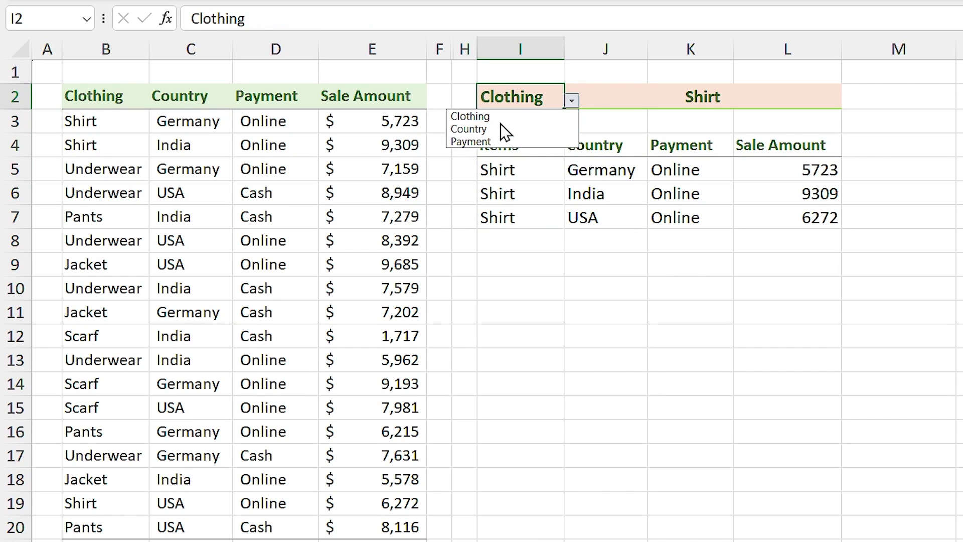
click(471, 129)
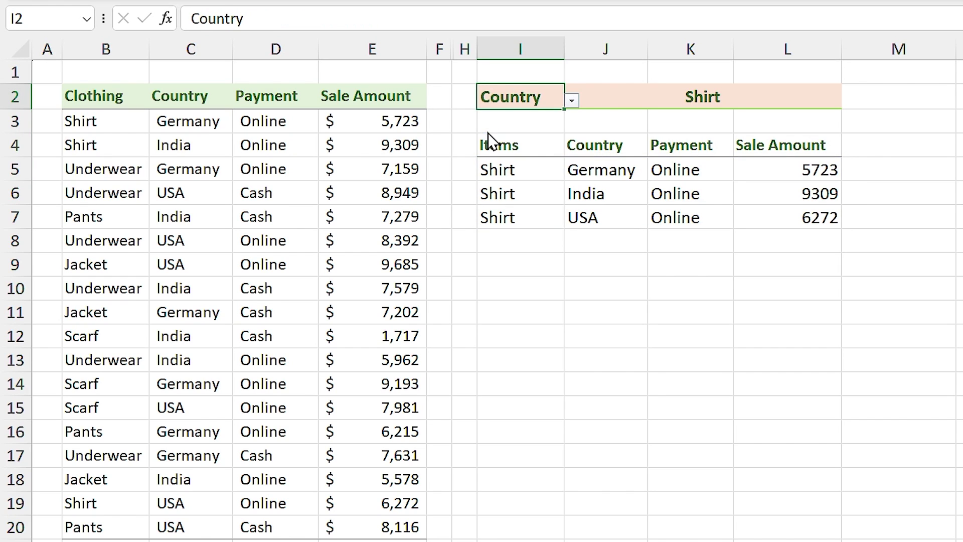
click(750, 96)
click(848, 101)
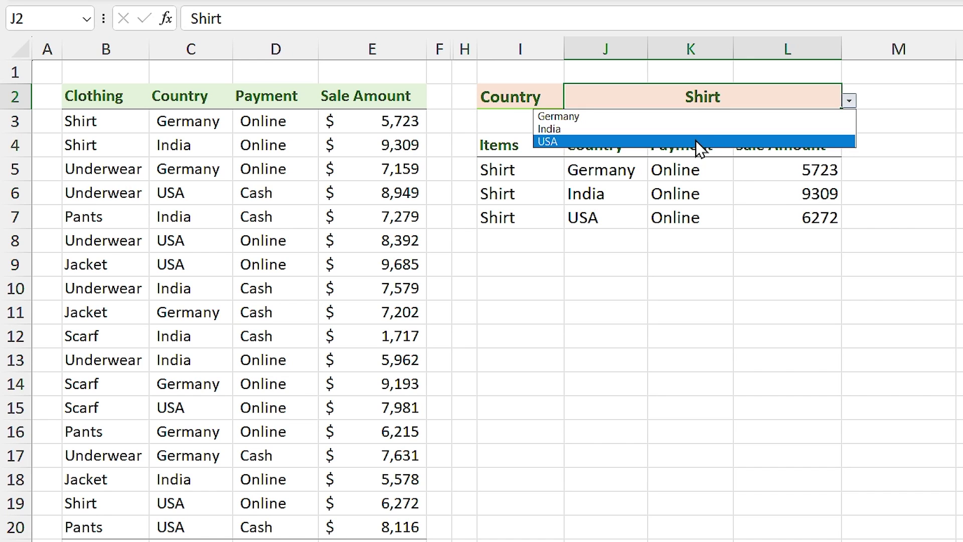
click(620, 129)
click(550, 169)
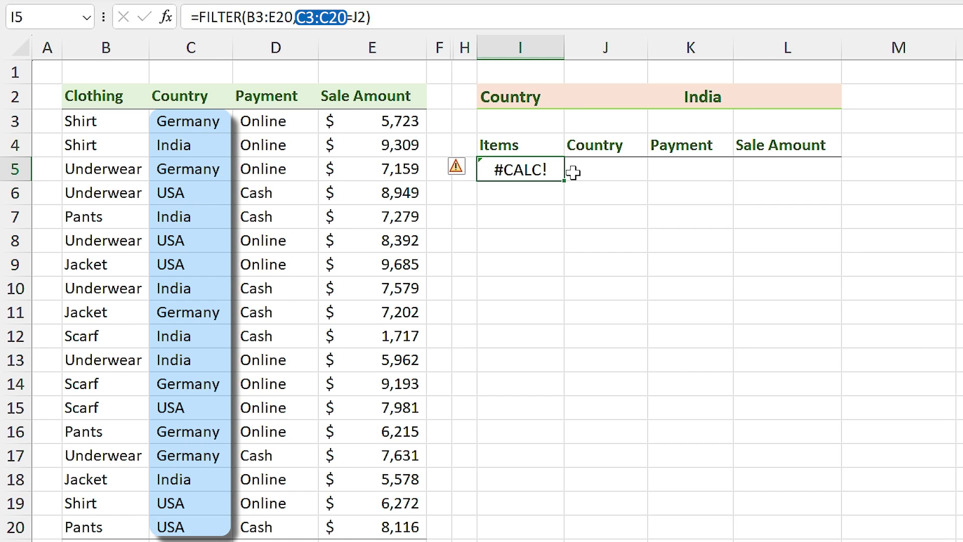
- Switch to Payment and Online, then begin an =XLOOKUP( formula in H3
click(511, 97)
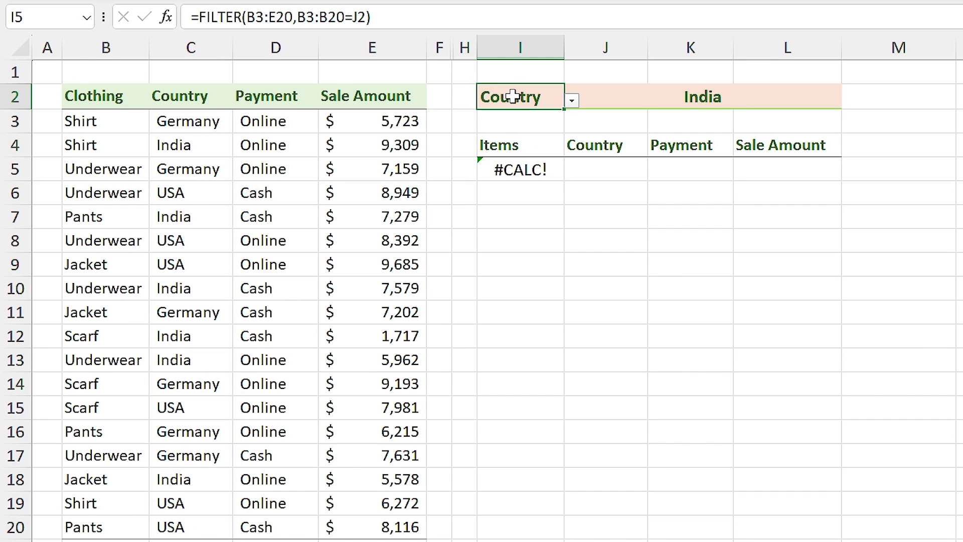
click(571, 100)
click(481, 142)
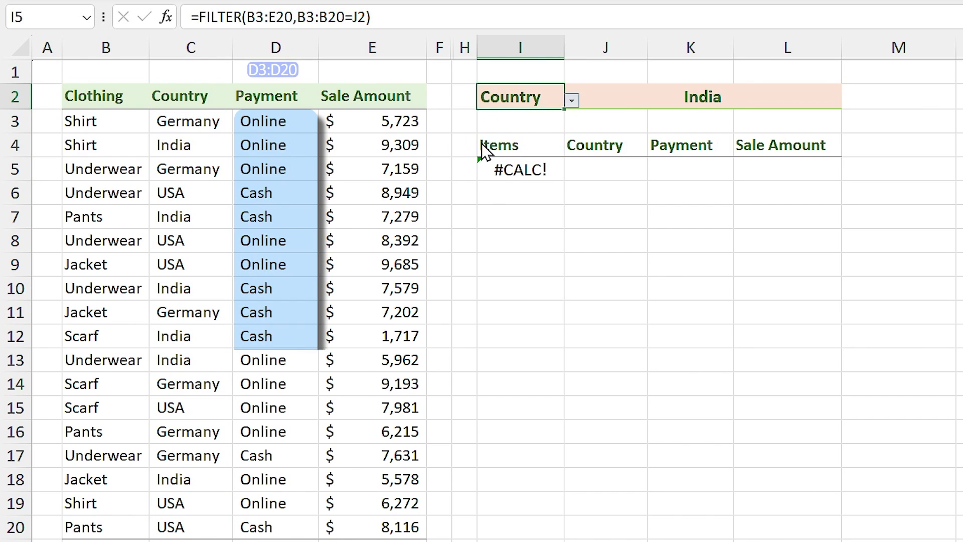
click(652, 100)
click(848, 100)
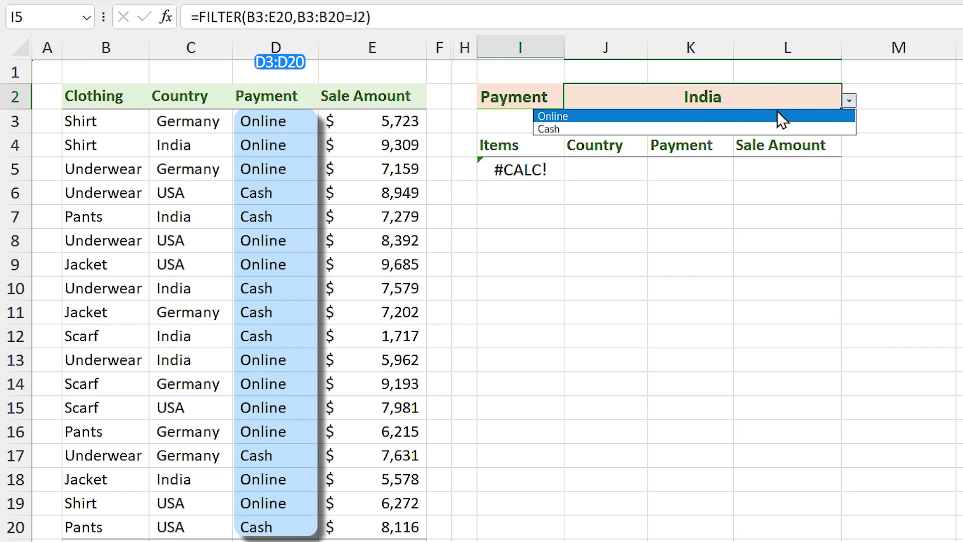
click(677, 118)
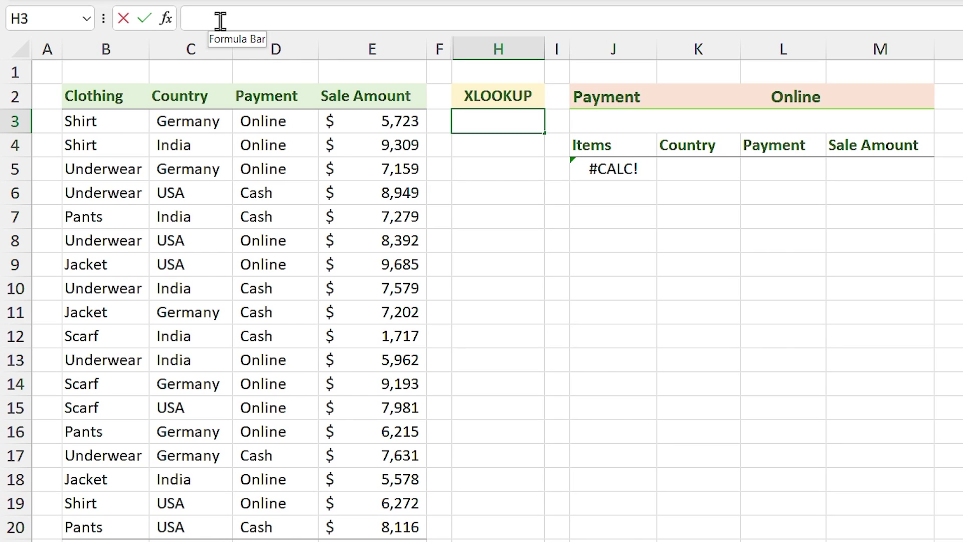
text(=xlo)
key(Tab)
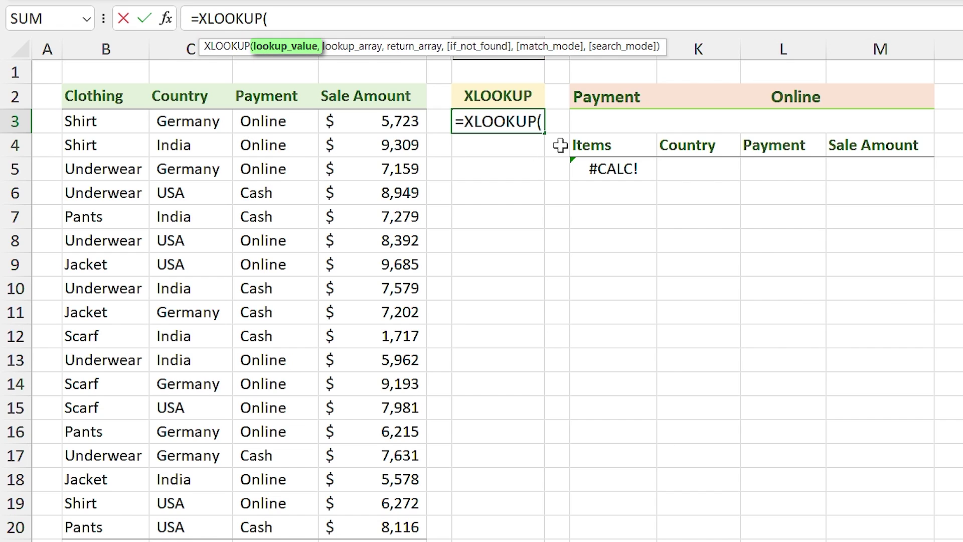
- Complete H3 as =XLOOKUP(J2,B2:E2,B3:E20)
click(600, 96)
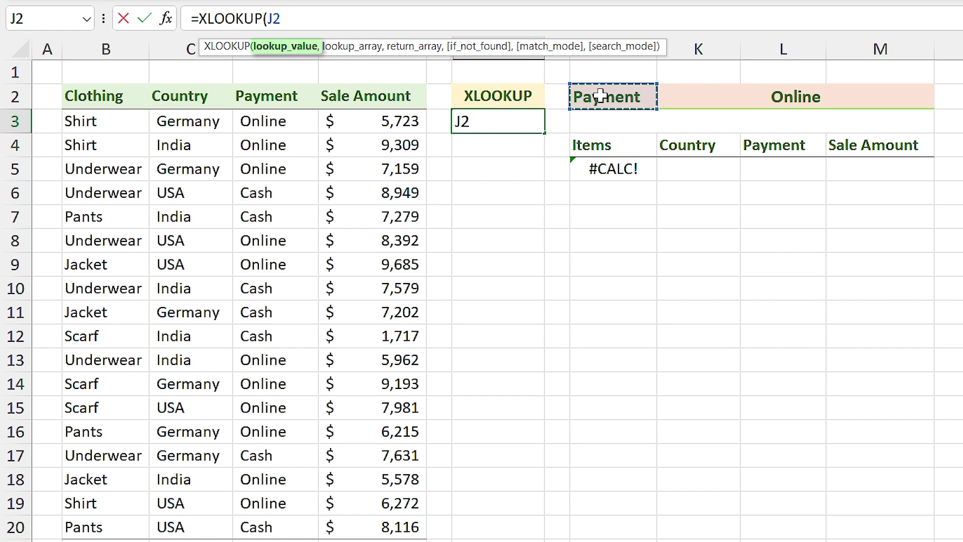
text(,)
drag(95, 96, 353, 97)
text(,)
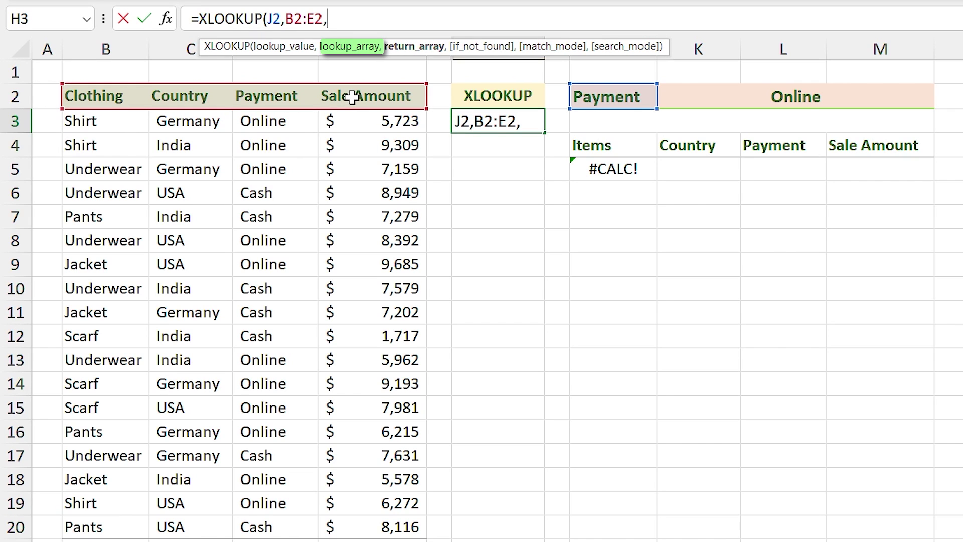
drag(134, 127, 381, 518)
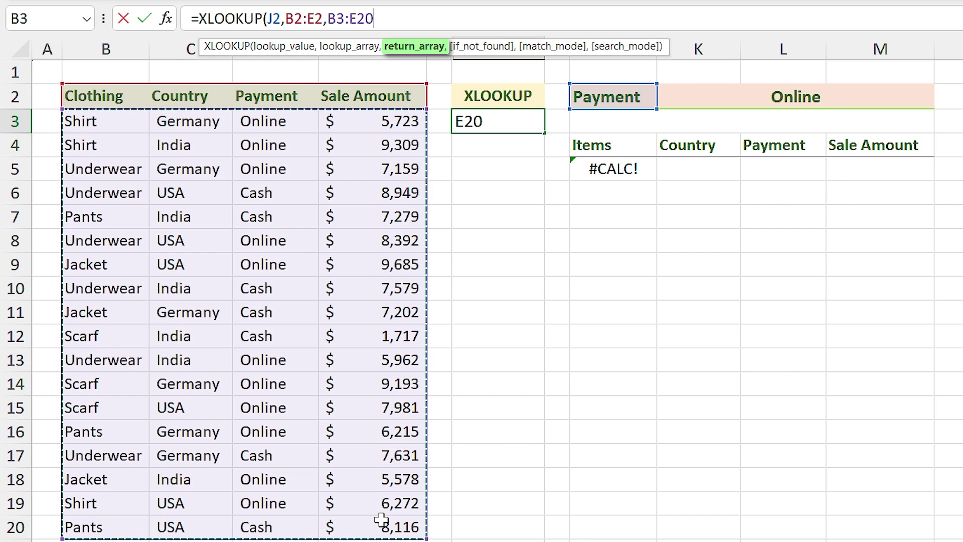
key(Return)
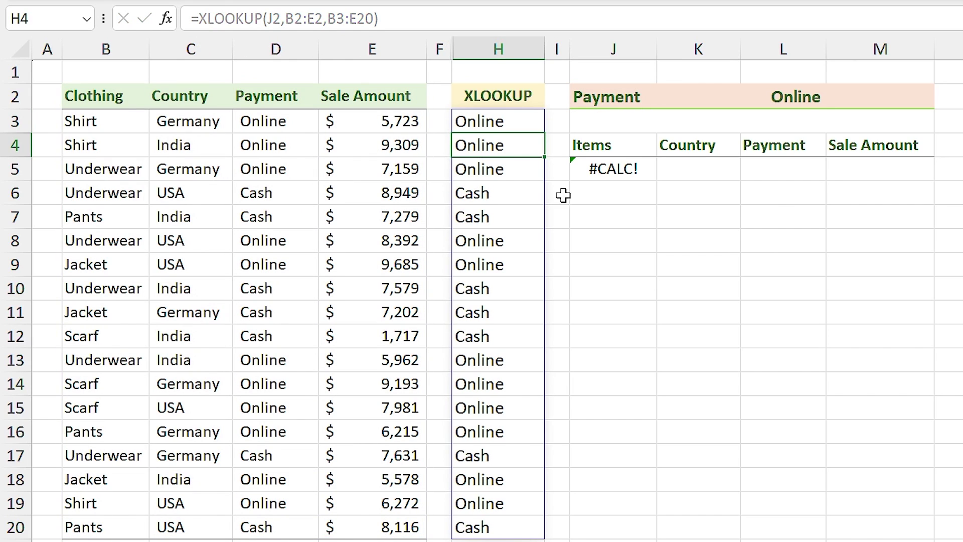
- Test J2's dropdown with Clothing, Country and Payment, ending on Payment
click(634, 99)
click(664, 101)
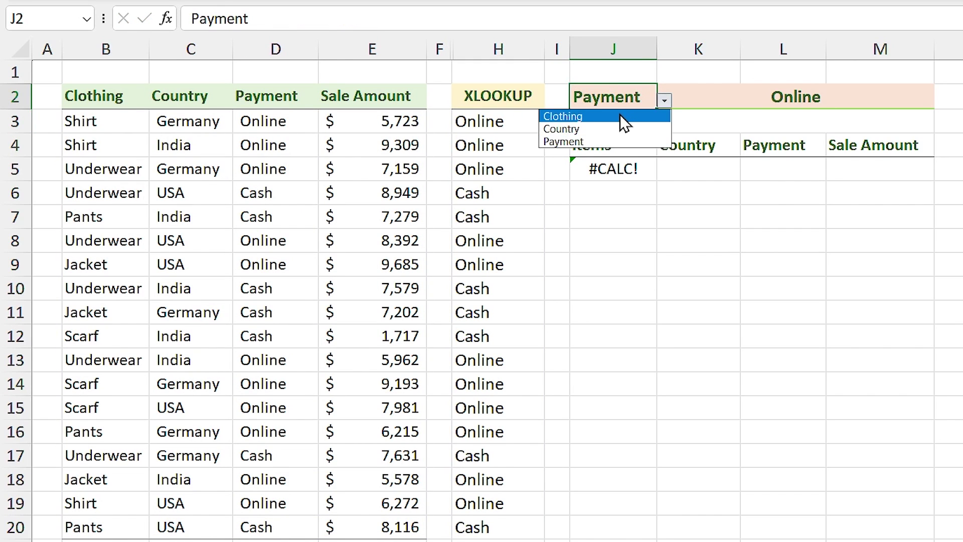
click(620, 115)
click(662, 102)
click(608, 125)
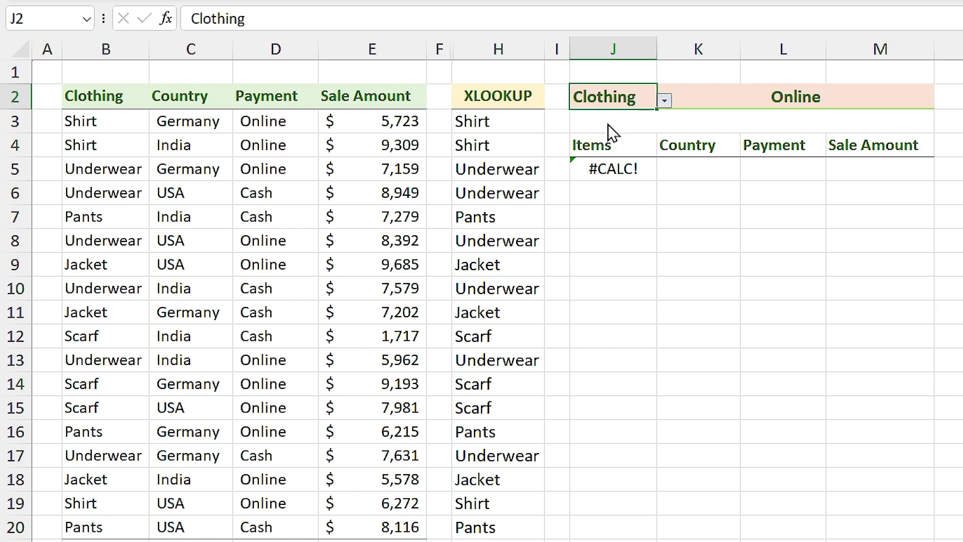
click(664, 99)
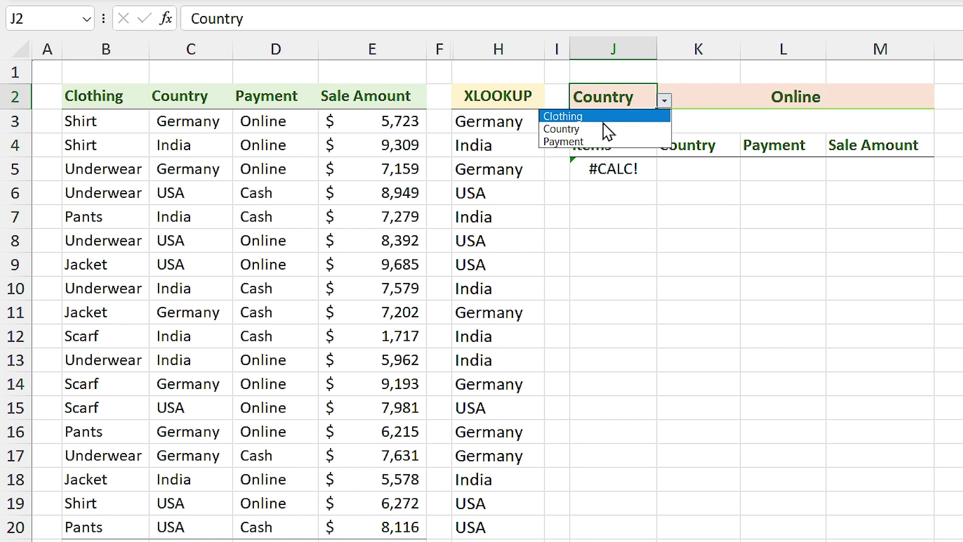
click(580, 143)
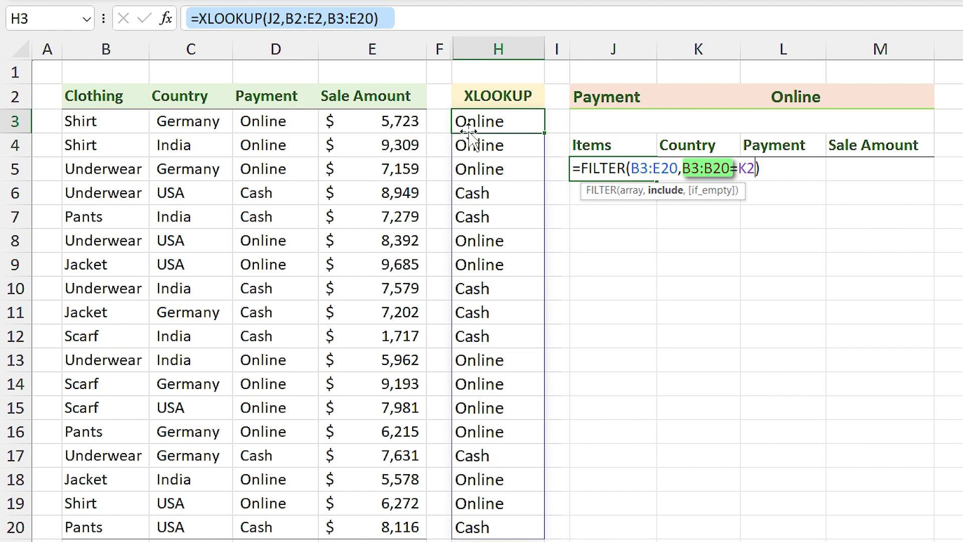
- Replace B3:B20 in J5's FILTER criteria with the XLOOKUP expression copied from H3
click(383, 19)
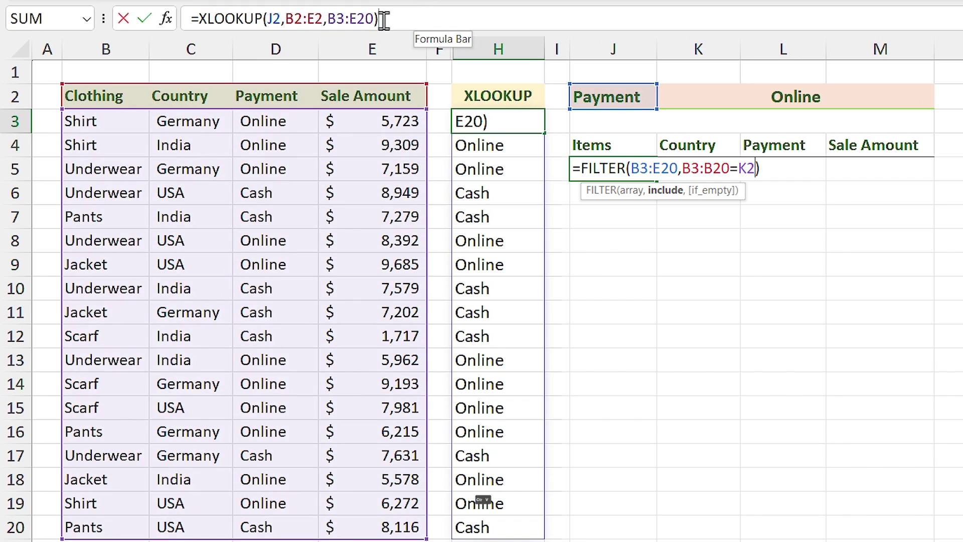
drag(384, 19, 197, 19)
key(ctrl+c)
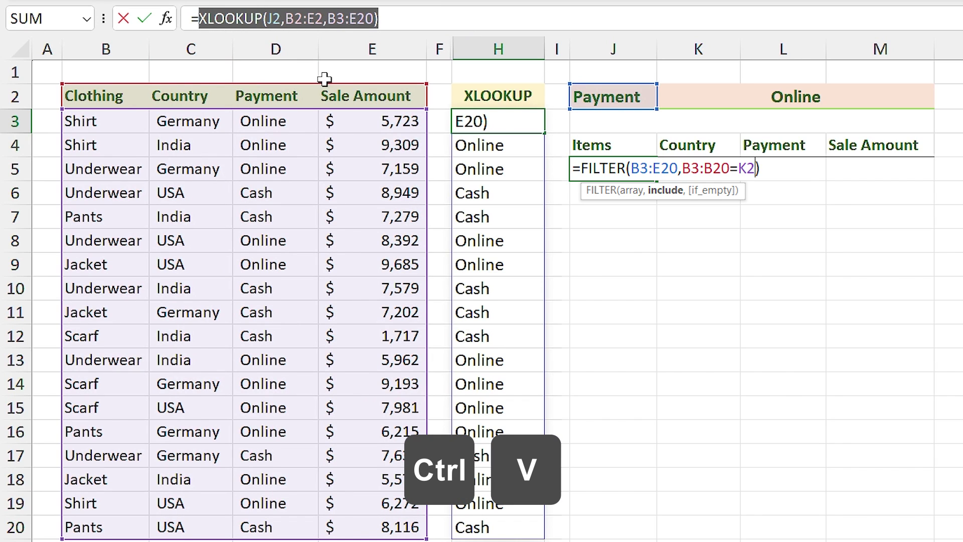
key(Escape)
double_click(682, 168)
drag(682, 168, 728, 168)
key(ctrl+v)
key(Return)
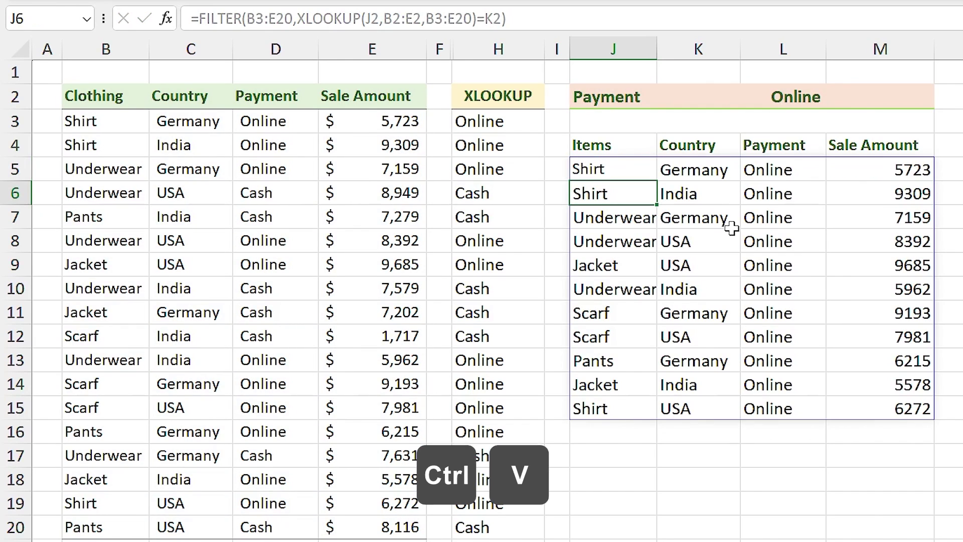
- Choose Clothing in J2 and Shirt in K2 so the three Shirt sales spill
click(627, 172)
click(617, 98)
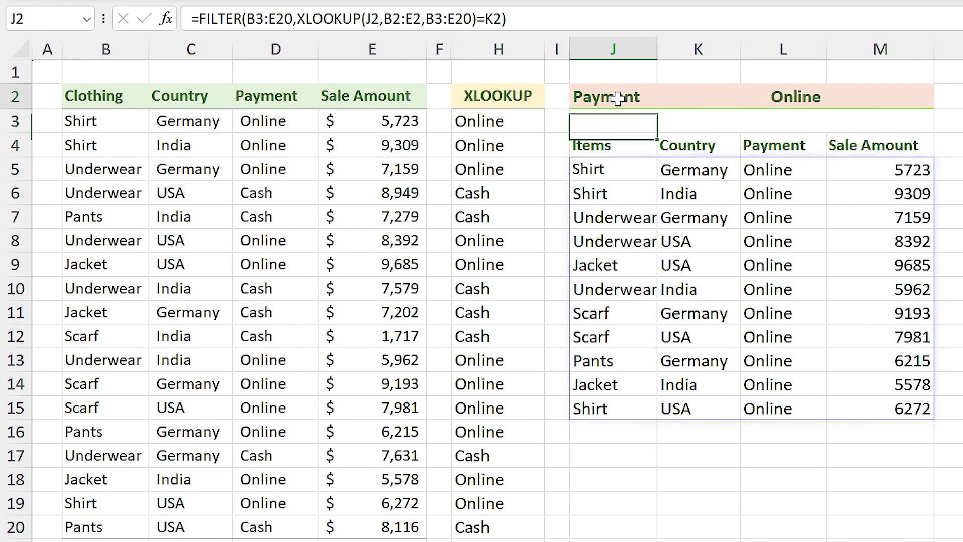
click(662, 103)
click(609, 116)
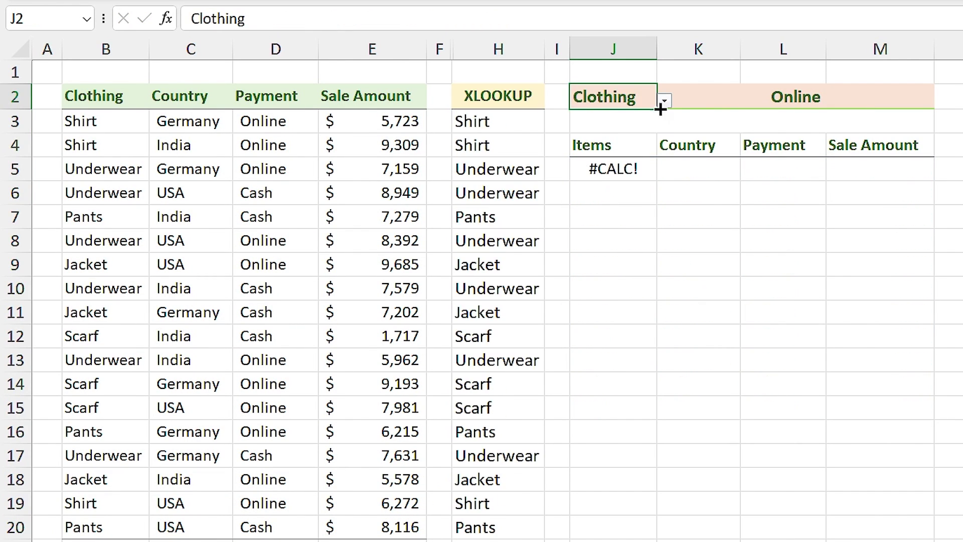
click(701, 101)
click(942, 101)
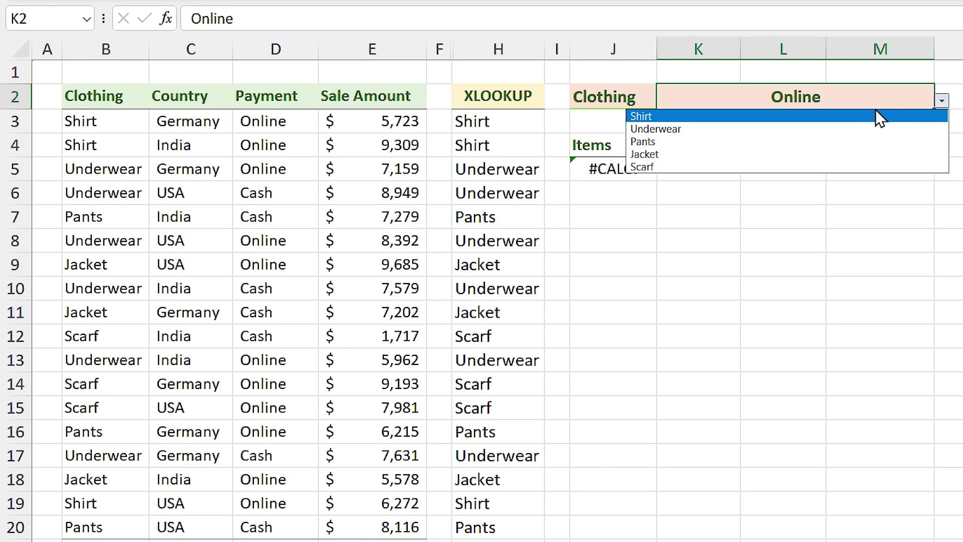
click(828, 116)
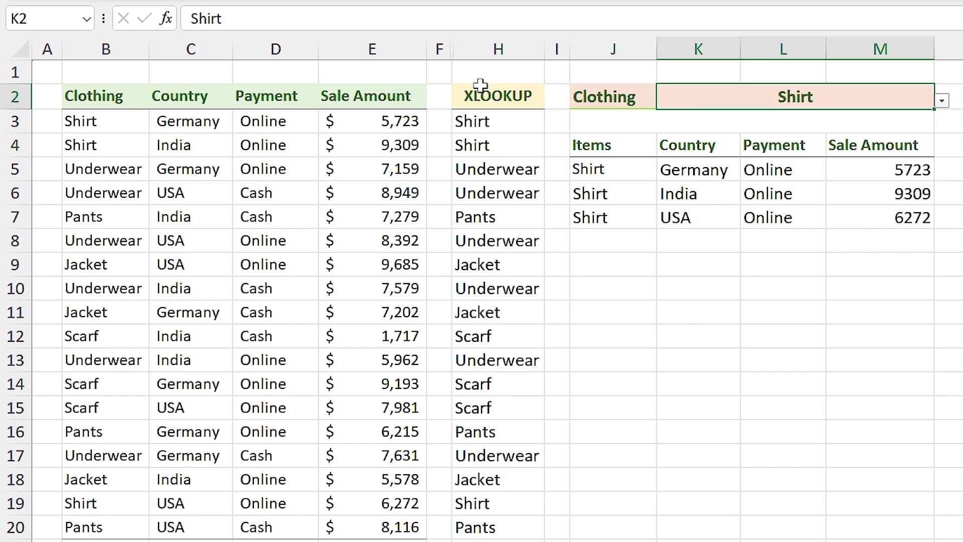
click(484, 46)
- Delete the helper XLOOKUP column H
right_click(485, 50)
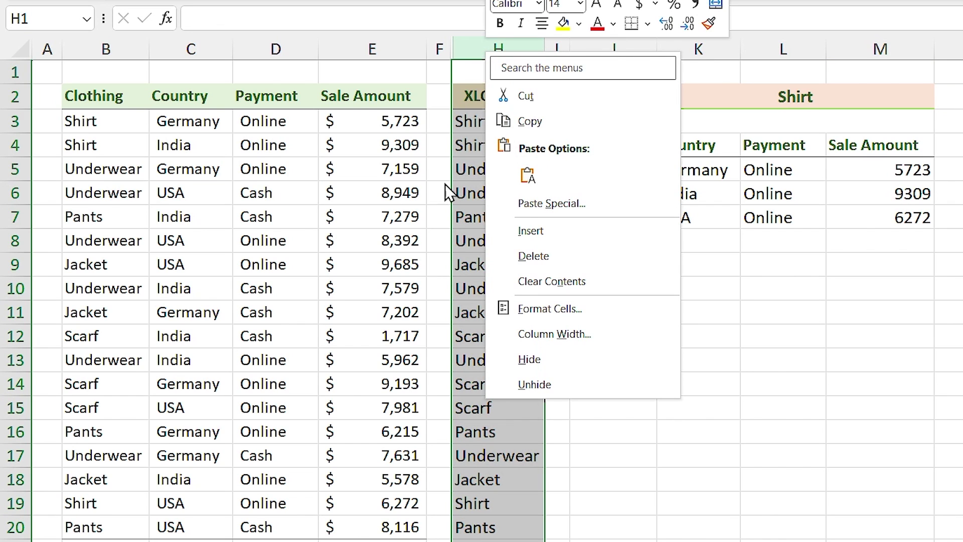
click(548, 257)
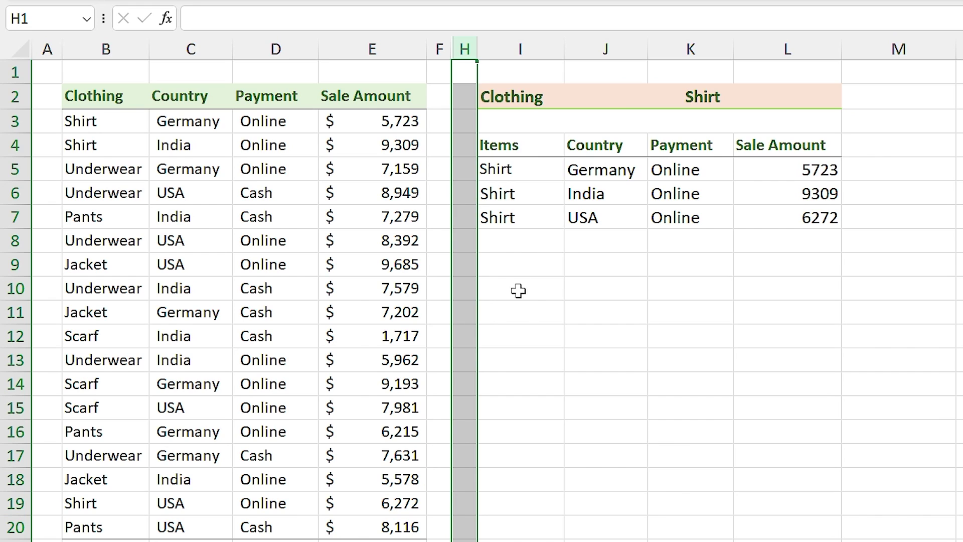
click(541, 222)
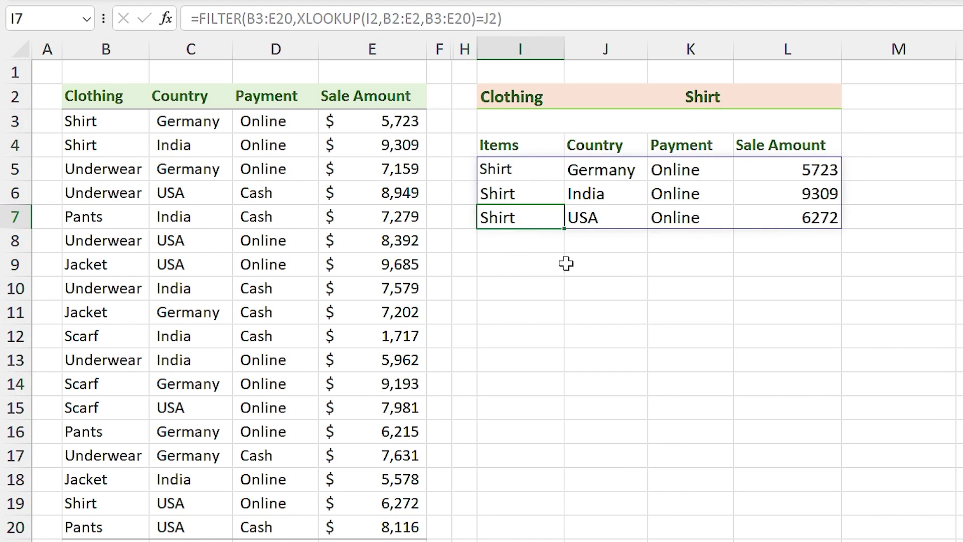
- Set the first choice in I2 to Country, producing #CALC! in the results
click(538, 100)
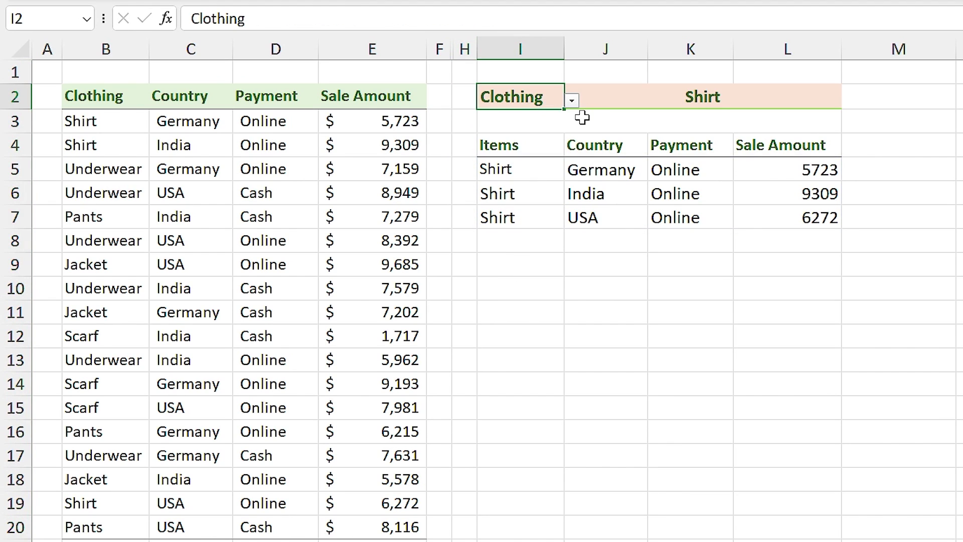
click(571, 102)
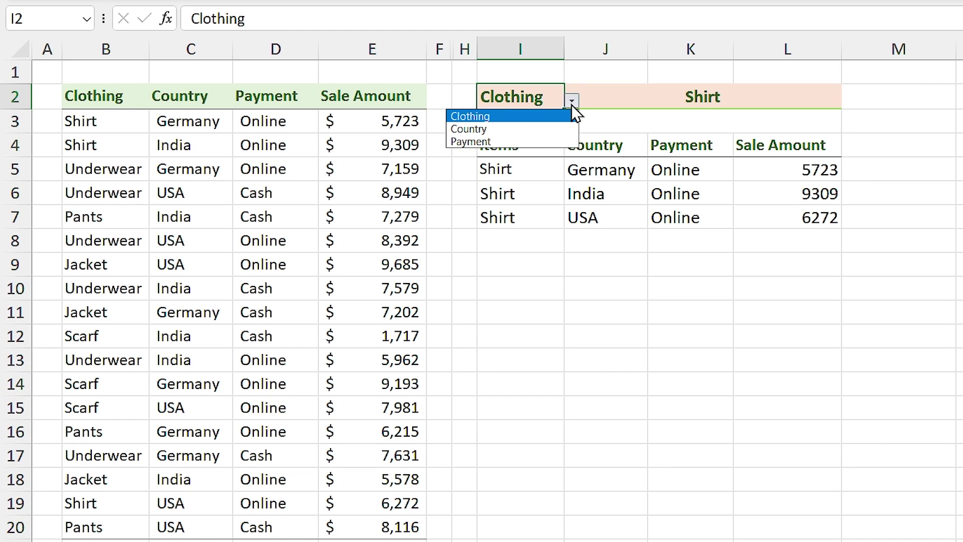
click(477, 128)
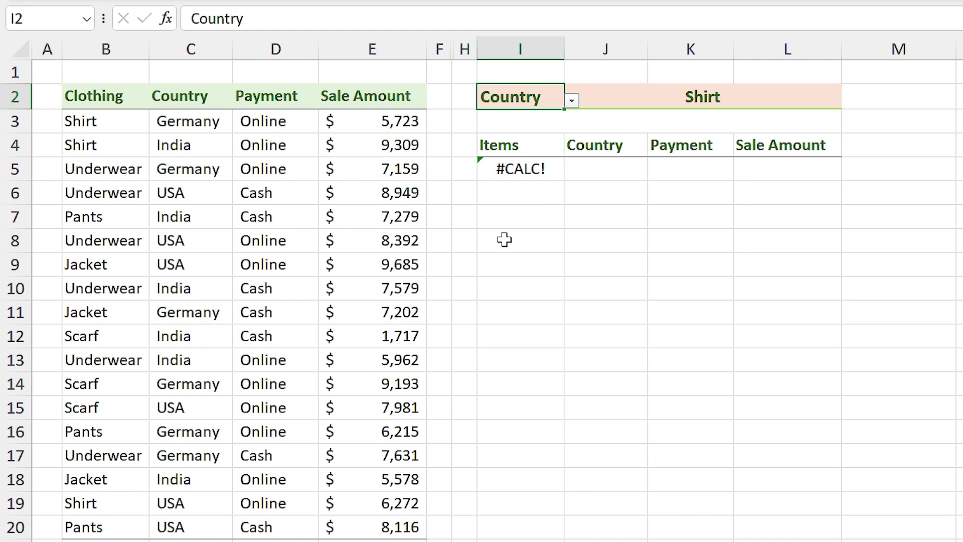
click(622, 100)
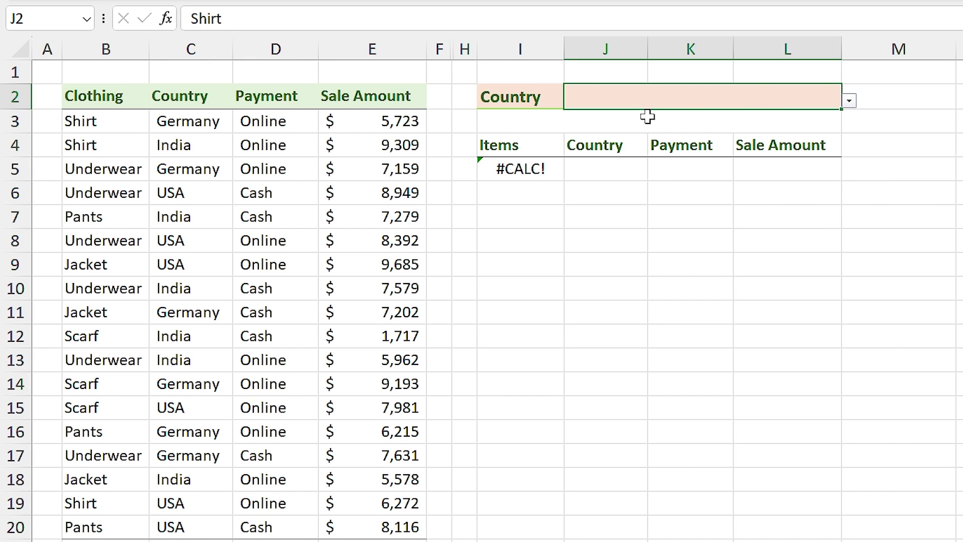
click(524, 170)
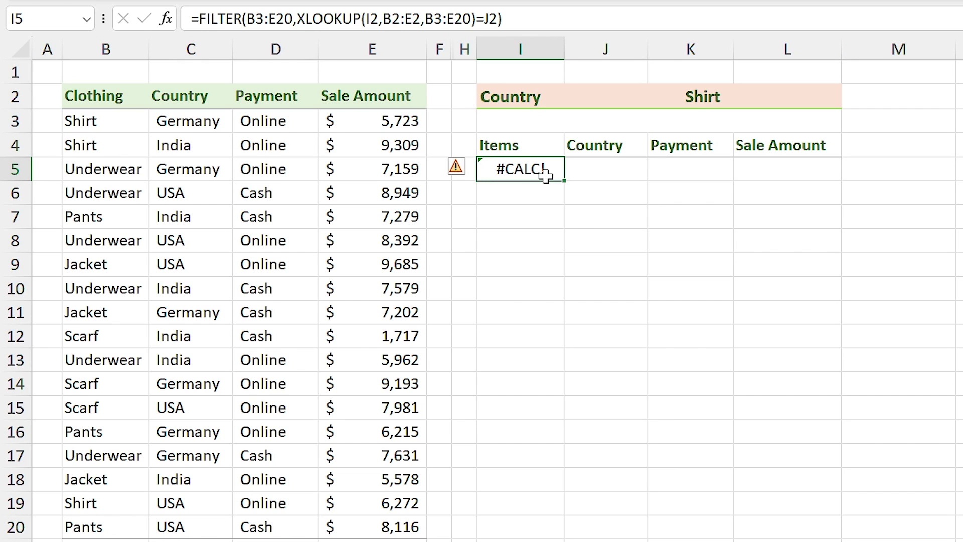
- Add the if_empty argument "Please Select an Item From the Second Dropdown List" to I5's FILTER formula
click(498, 18)
text(,)
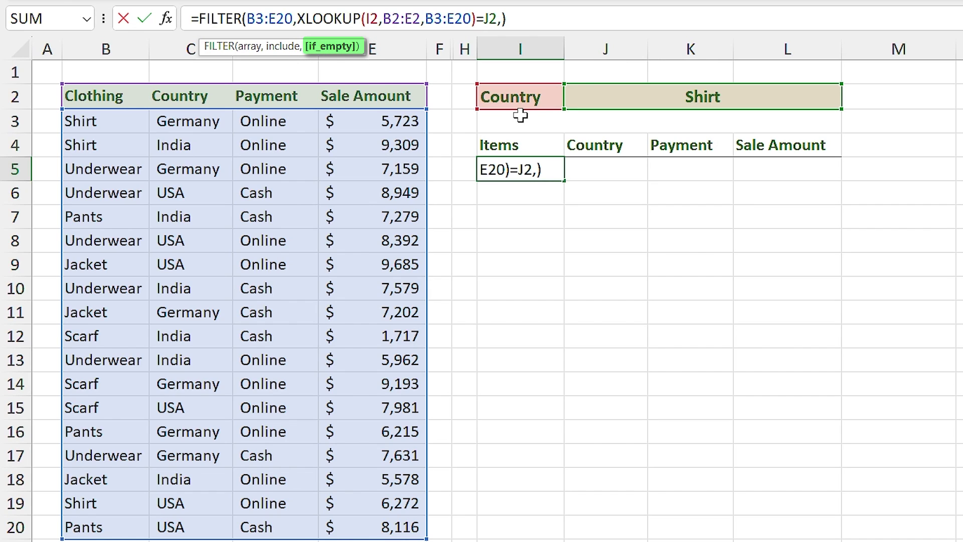
text("Please Select anIte)
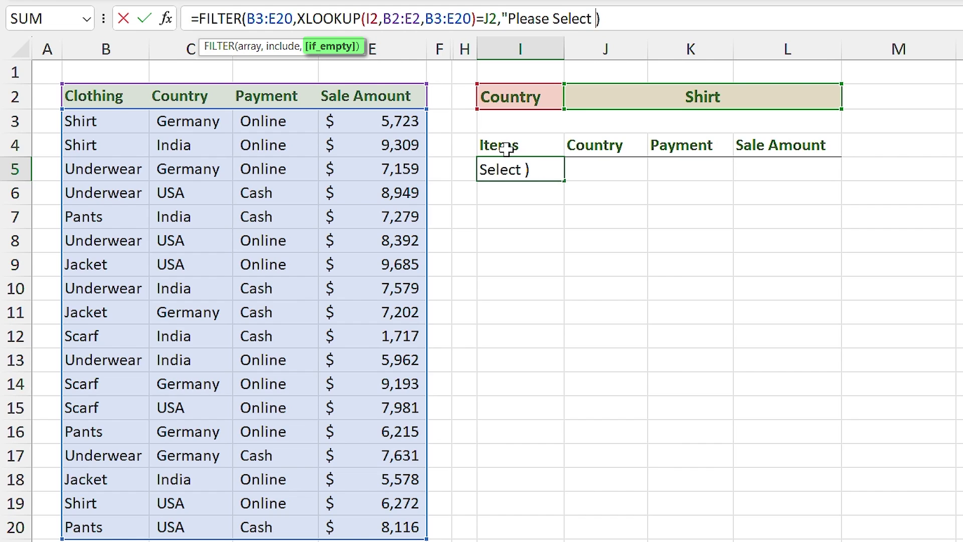
key(BackSpace)
key(BackSpace)
key(BackSpace)
text(Item From the Second)
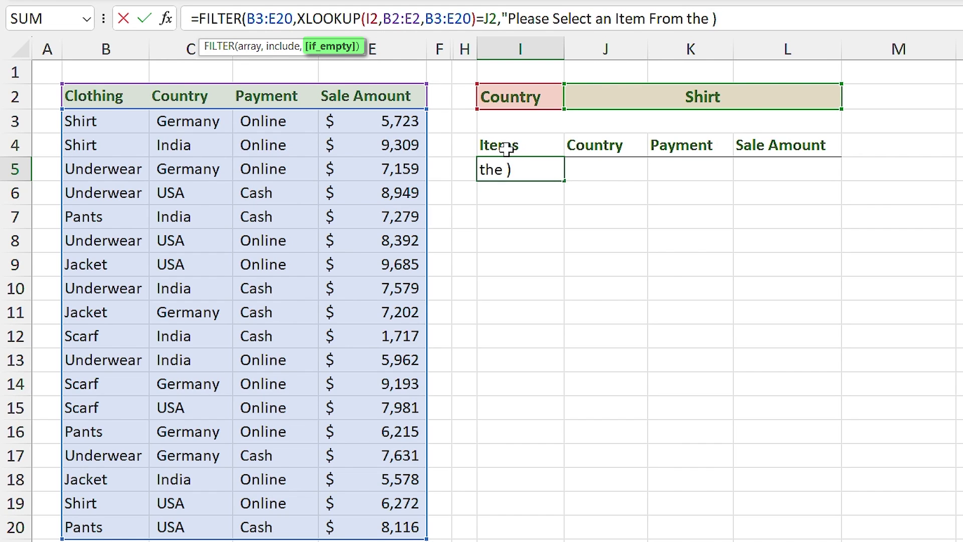
text( Dropdown List'))
key(Left)
key(BackSpace)
text(")
key(Return)
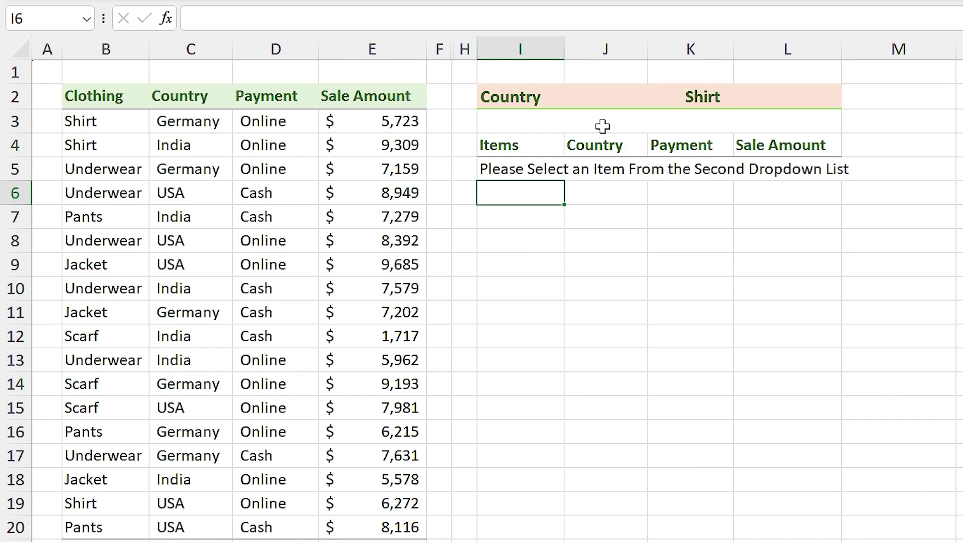
- Unhide column G and widen it so Germany, India and USA are readable
double_click(456, 54)
drag(528, 48, 551, 51)
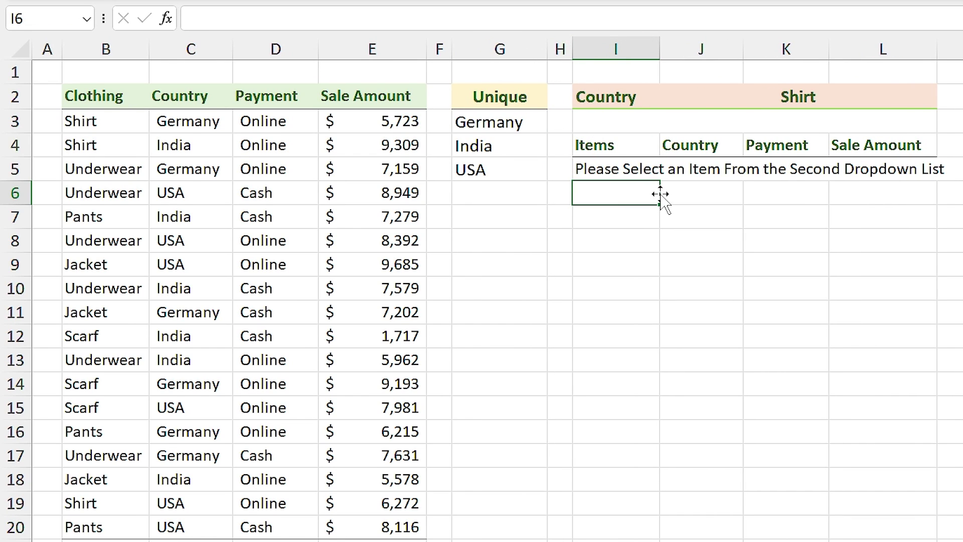
click(716, 95)
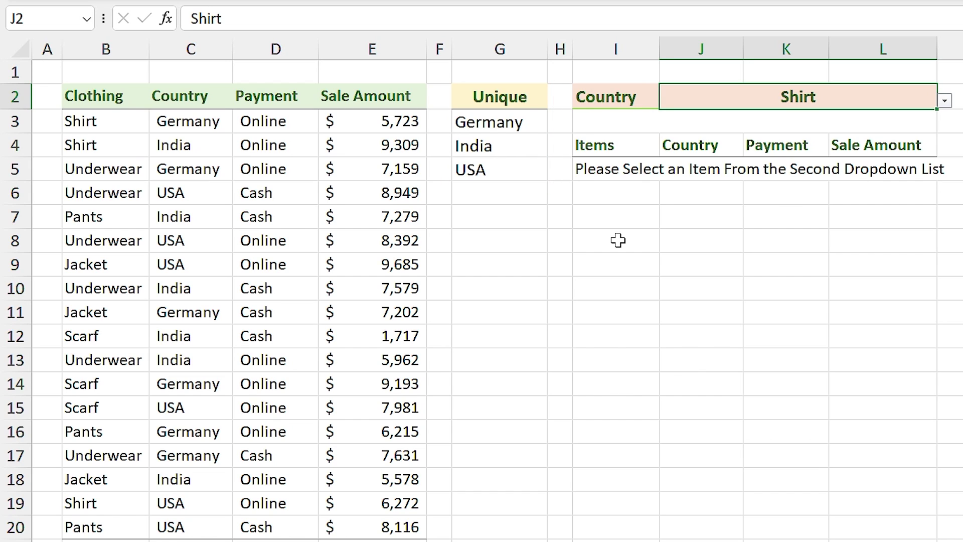
- Enter =COUNTIF(G3#,J2) in I3, which returns 0 for Shirt
click(667, 125)
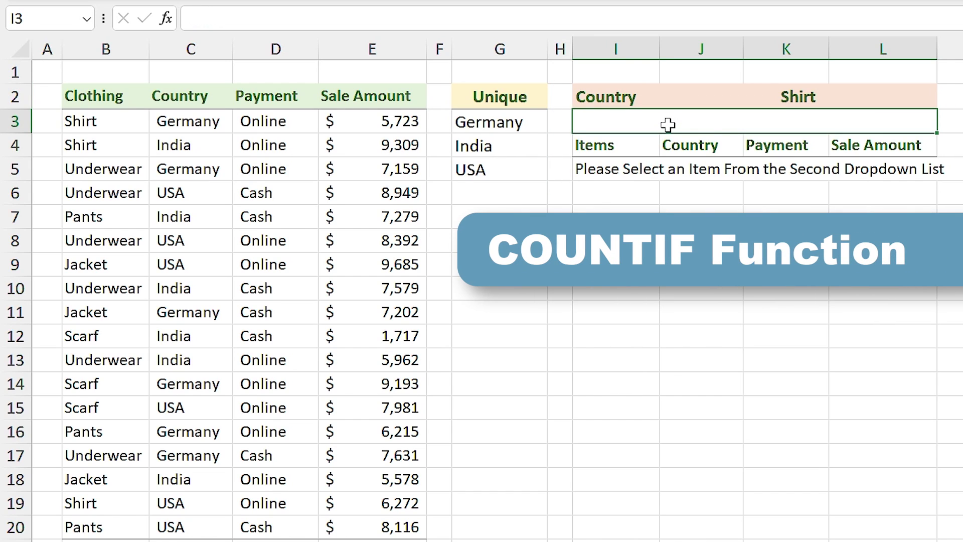
text(=c)
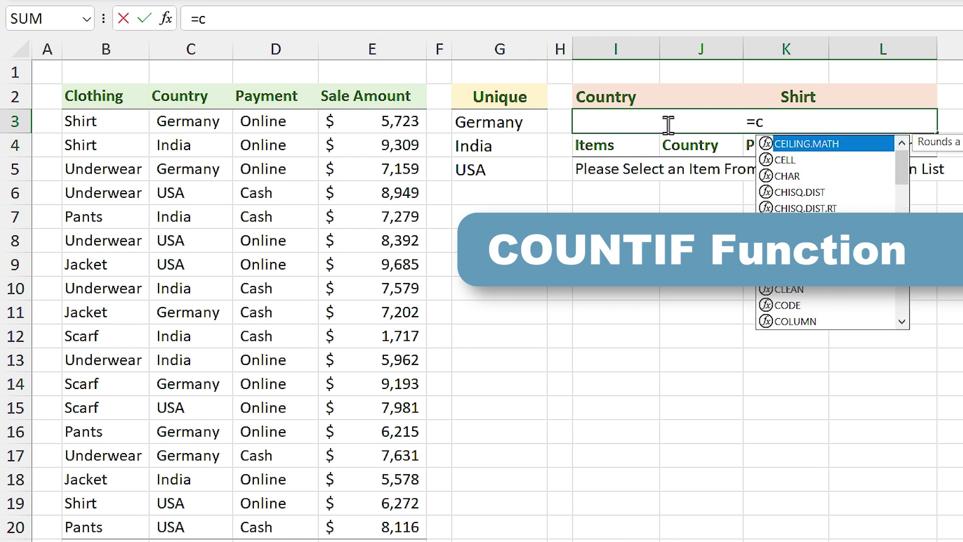
text(ountif)
key(Tab)
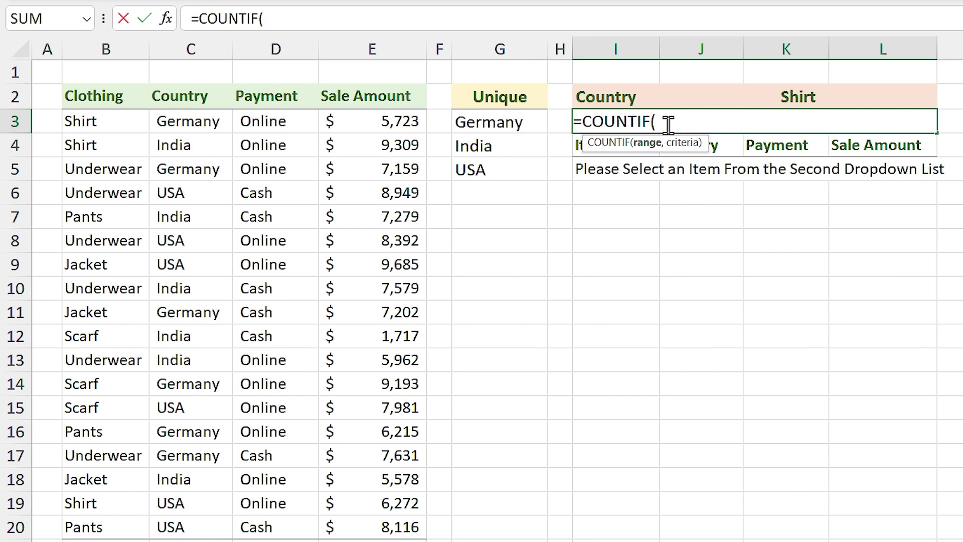
drag(476, 123, 475, 164)
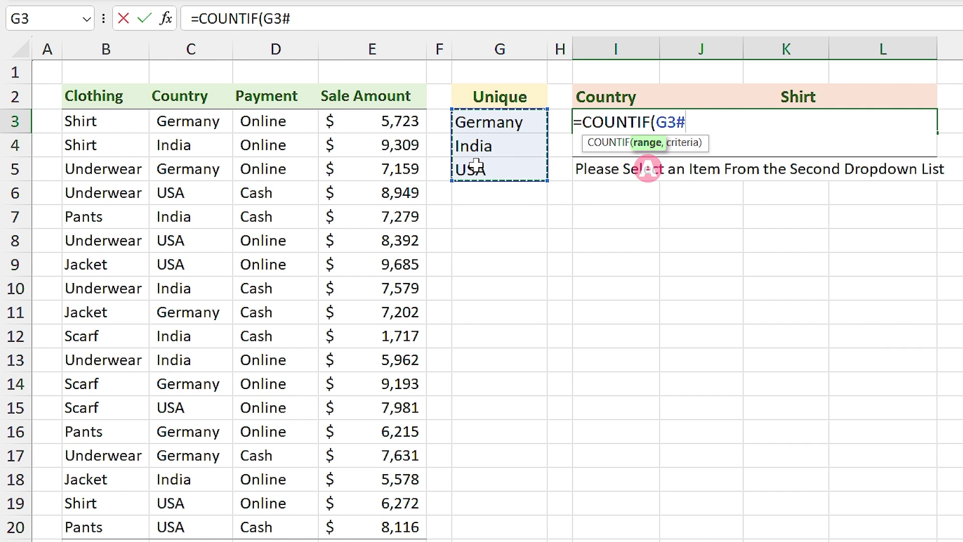
text(,)
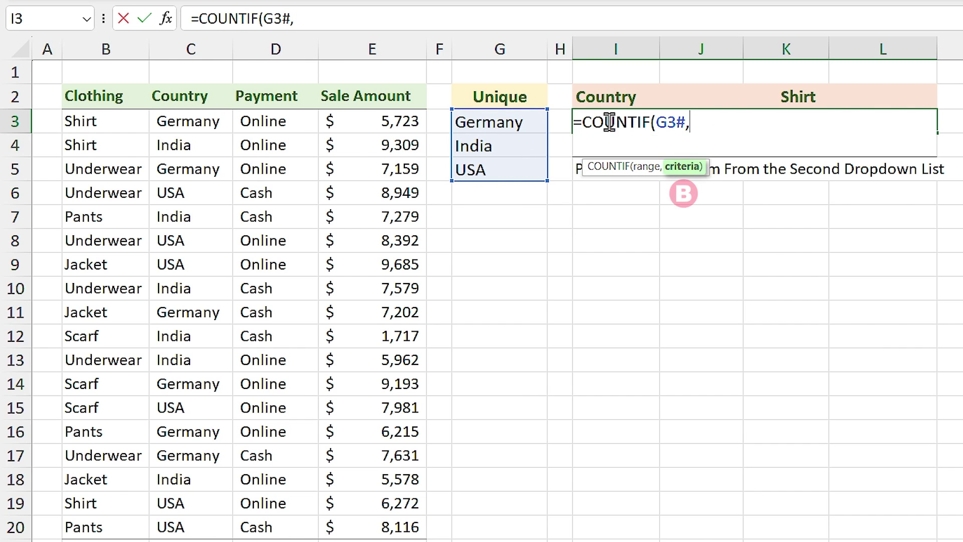
click(771, 95)
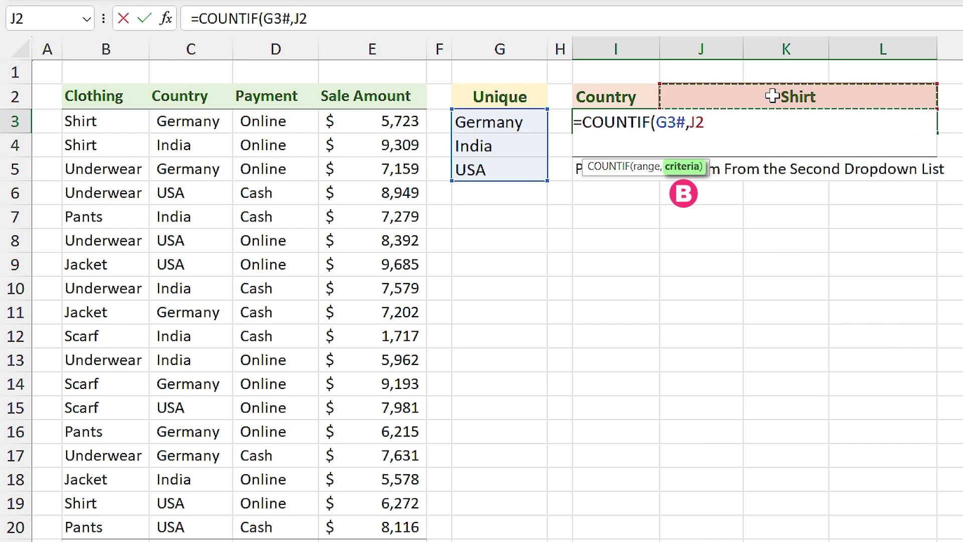
key(Return)
click(721, 125)
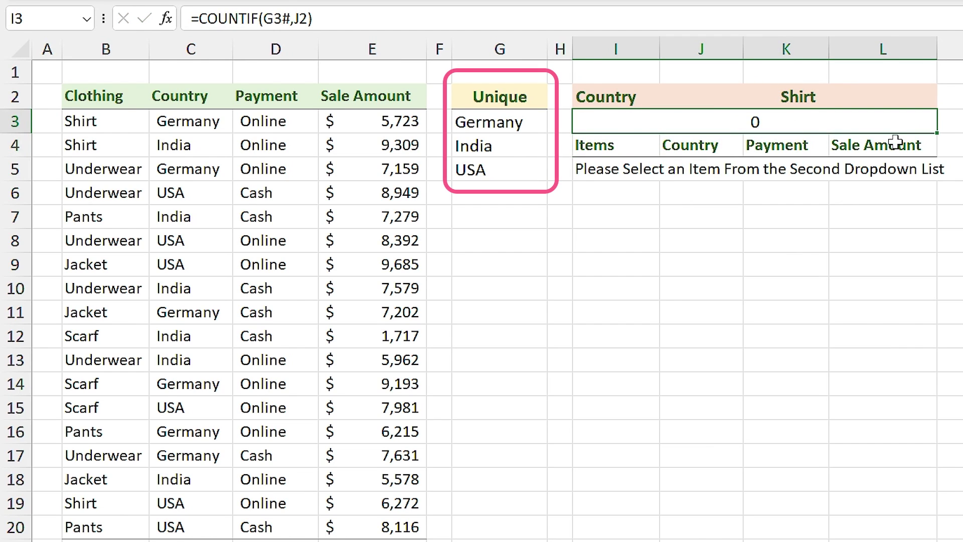
- Choose USA in J2 so the COUNTIF check returns 1
click(894, 101)
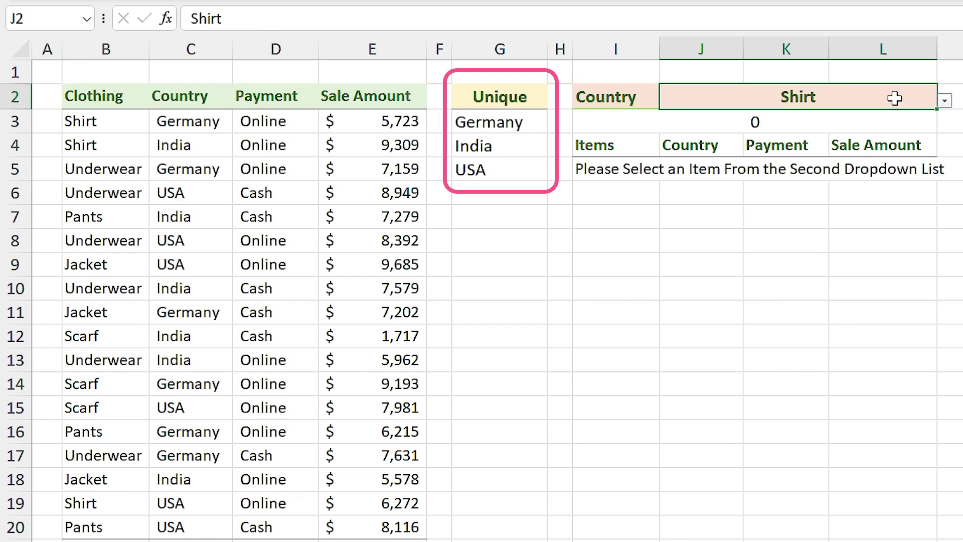
click(945, 101)
click(783, 141)
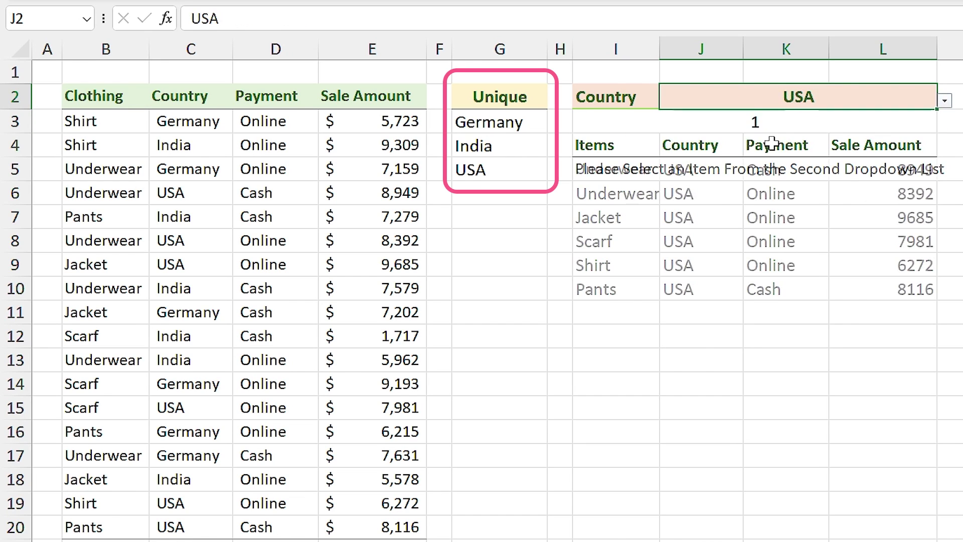
click(793, 122)
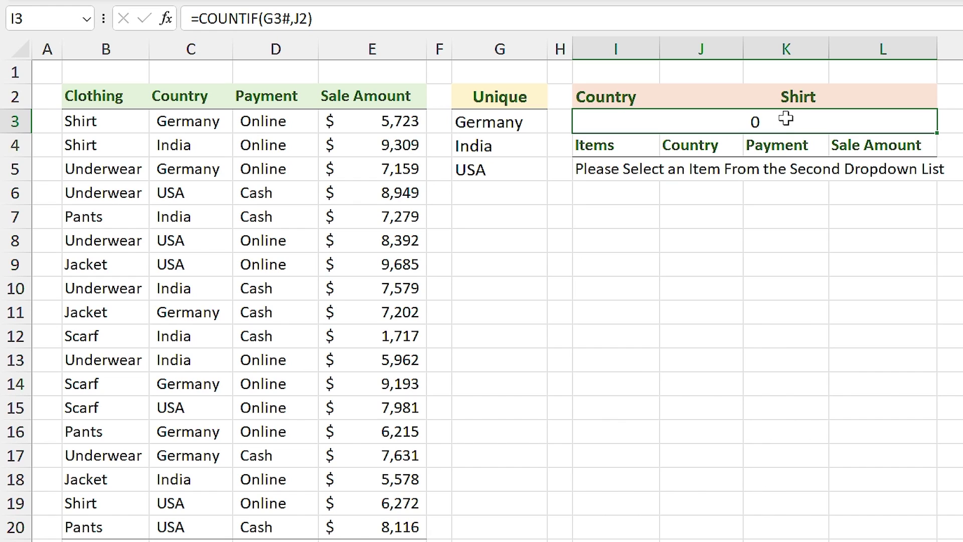
- Cut the COUNTIF formula out of I3, leaving the cell empty
drag(362, 13, 30, 25)
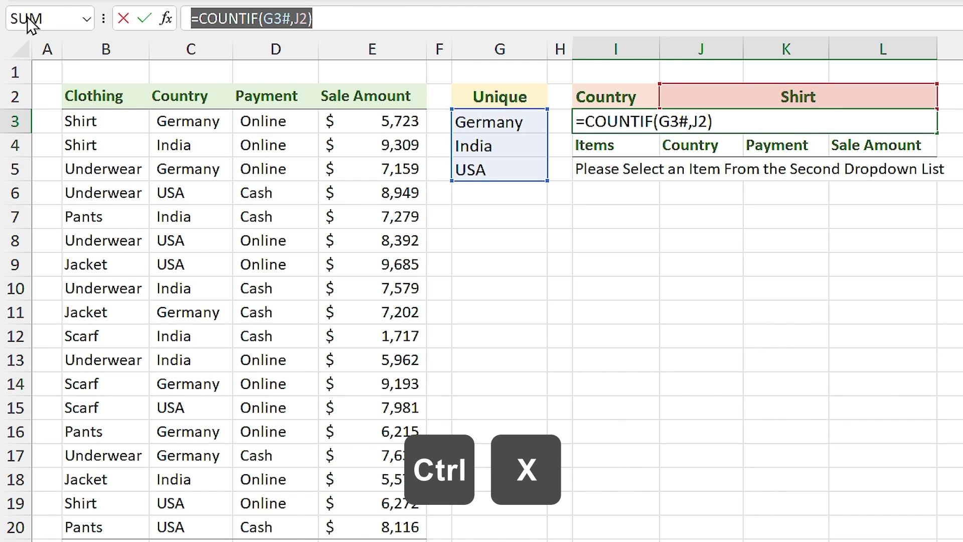
key(ctrl+x)
click(144, 18)
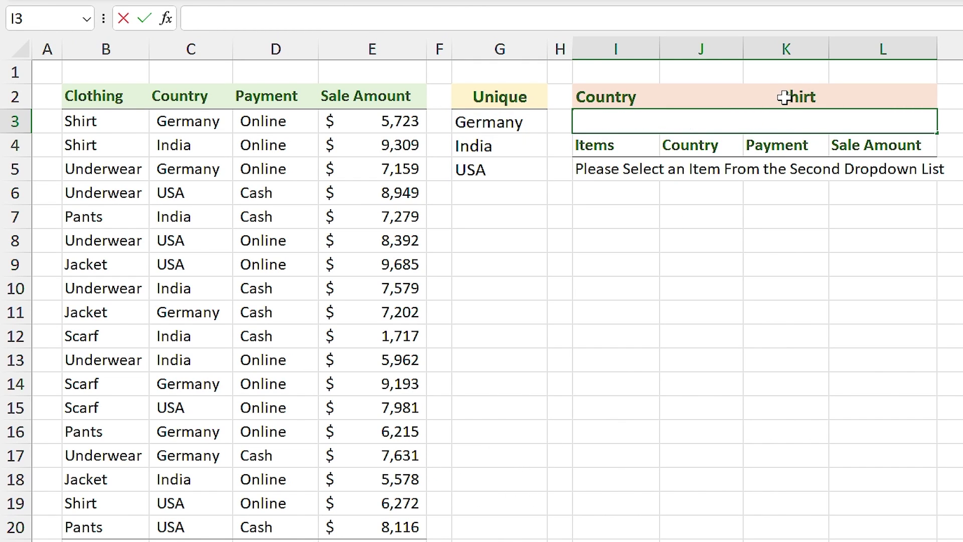
click(784, 97)
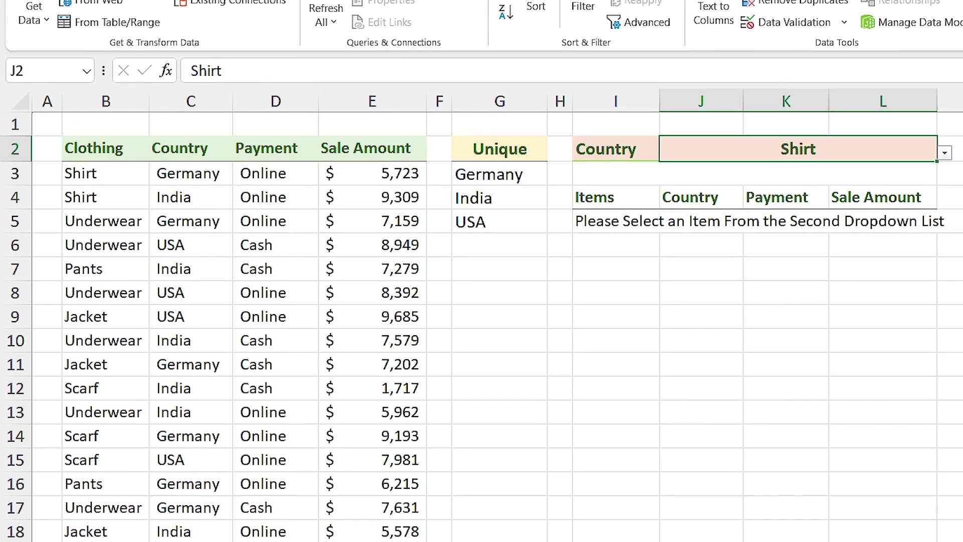
- Start a new formula-based conditional formatting rule on J2 using =COUNTIF(G3#,J2)=0
click(73, 15)
click(825, 70)
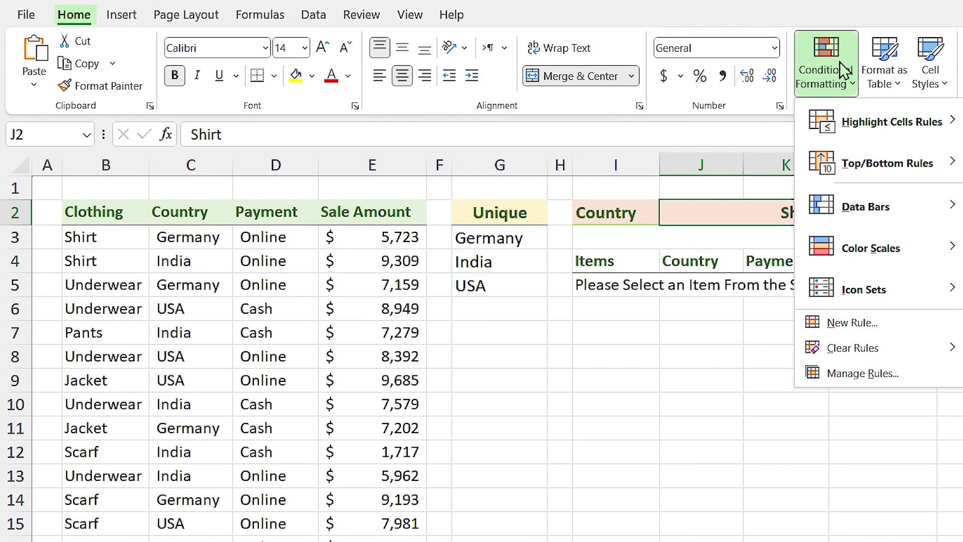
click(856, 324)
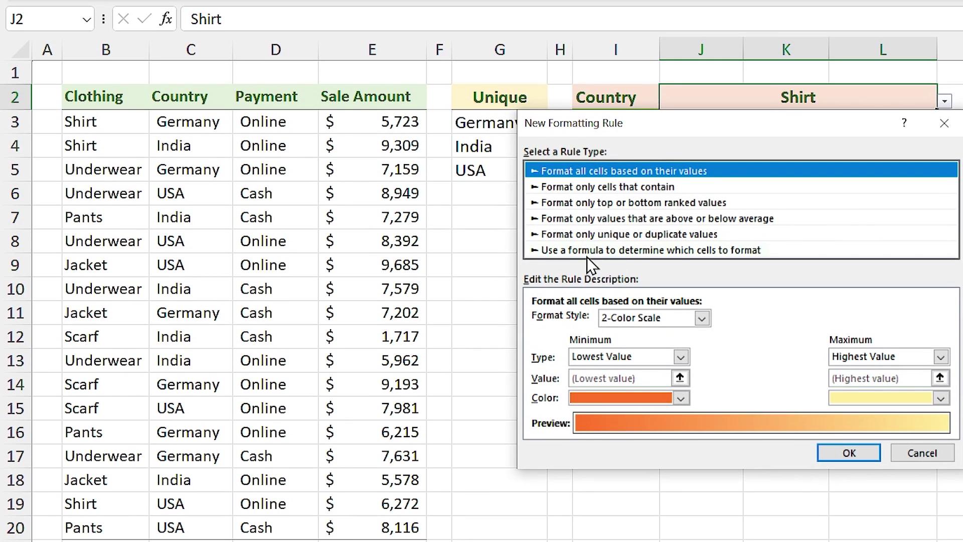
click(579, 250)
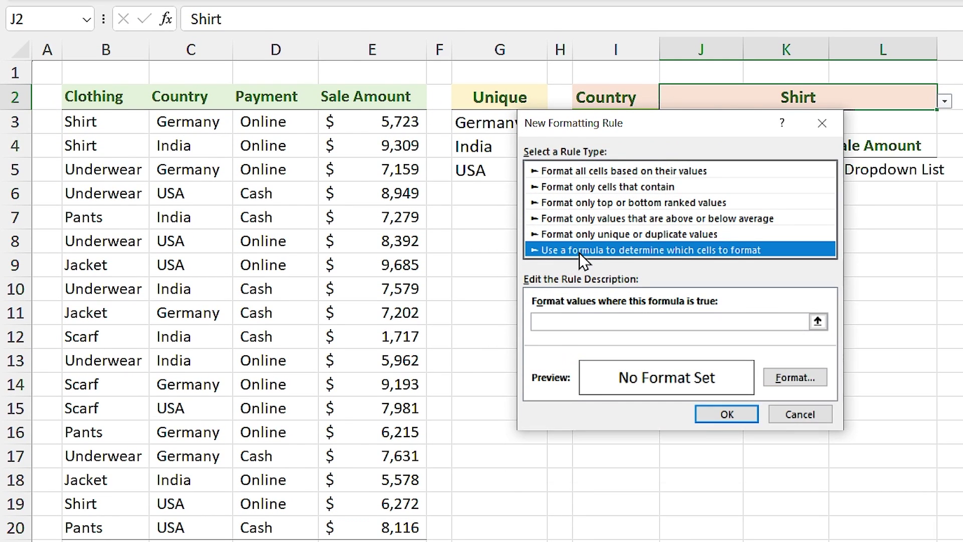
drag(617, 126, 679, 139)
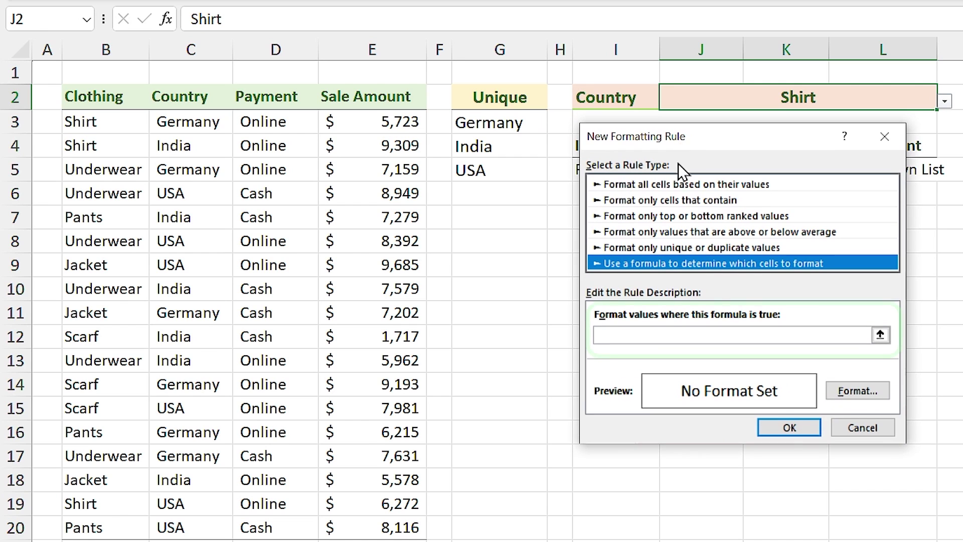
click(677, 335)
text(=COUNTIF(G3#,J2)=0)
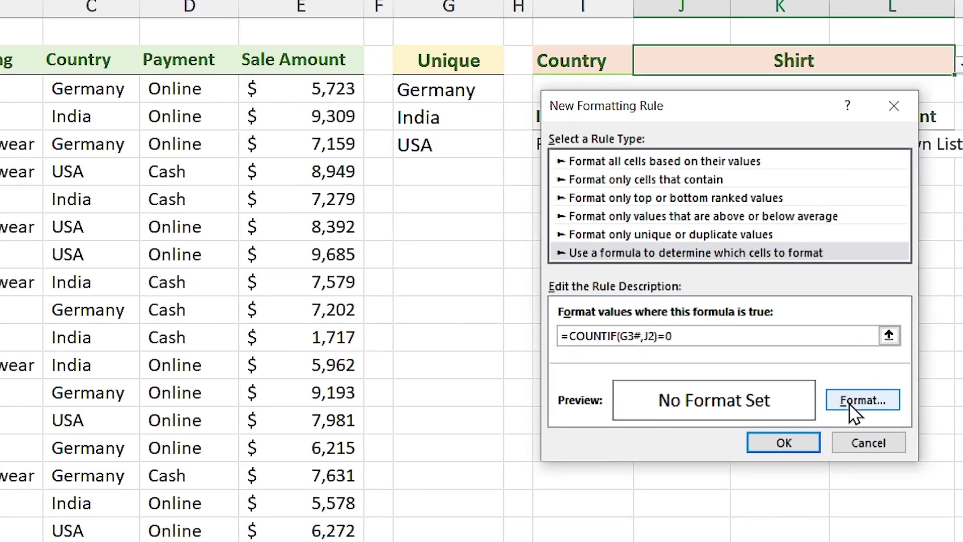
- Give the rule the custom number format ;;; to hide the value
click(883, 437)
drag(579, 46, 522, 79)
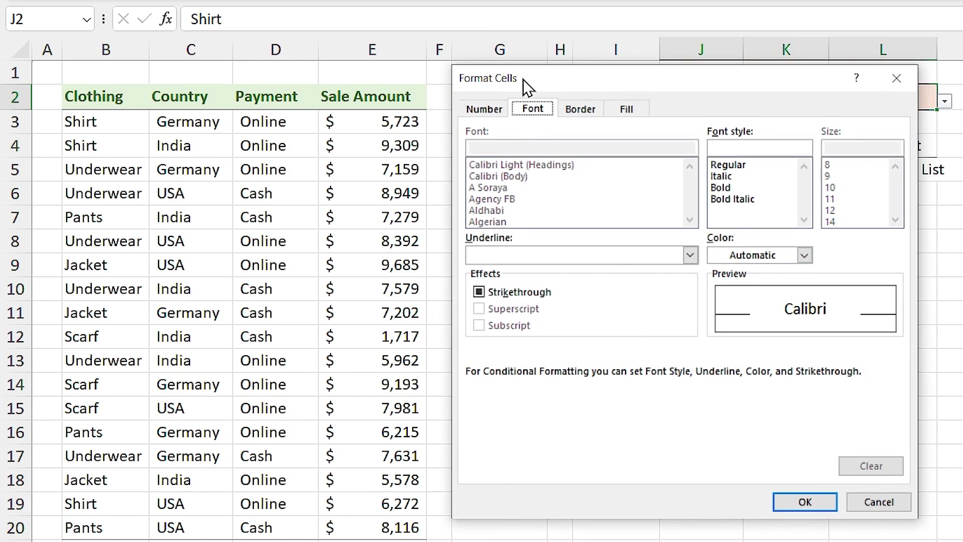
click(492, 111)
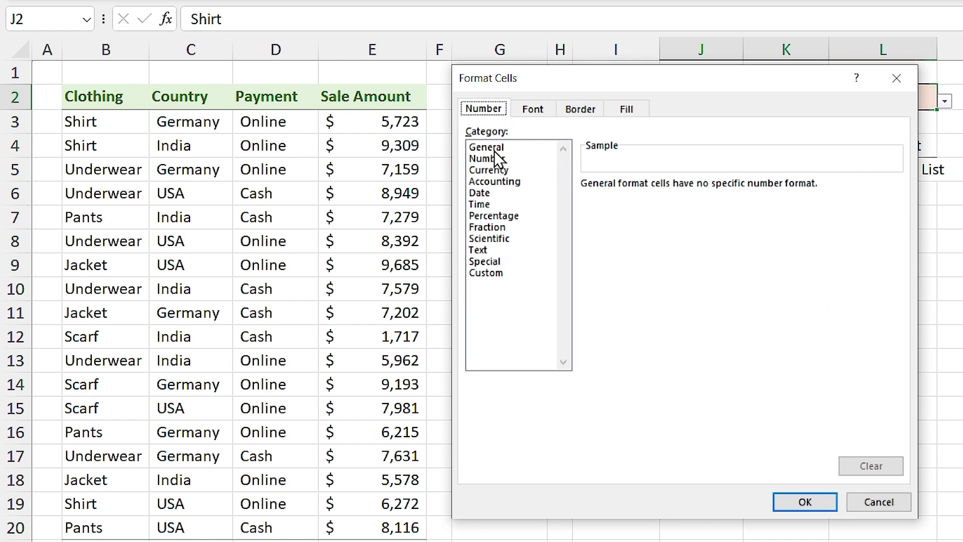
click(490, 273)
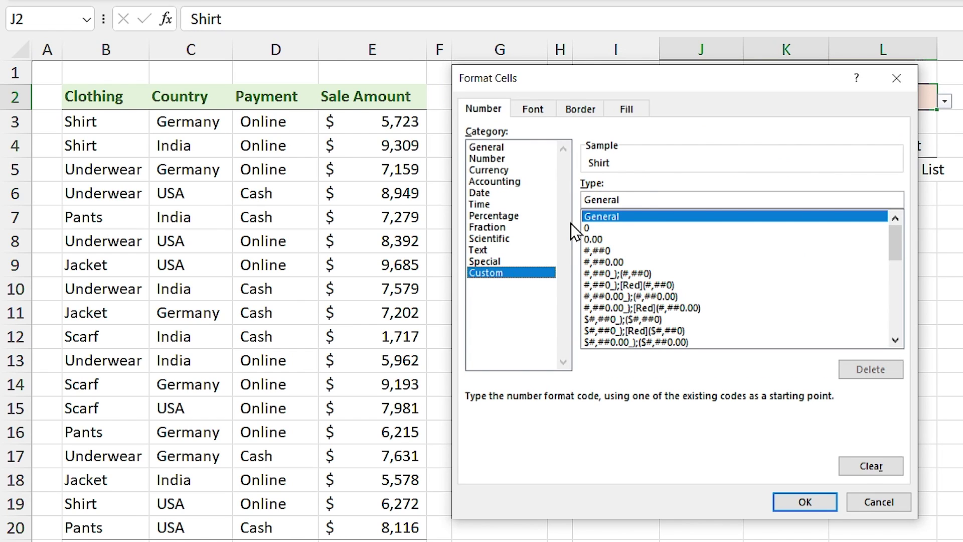
drag(640, 201, 573, 199)
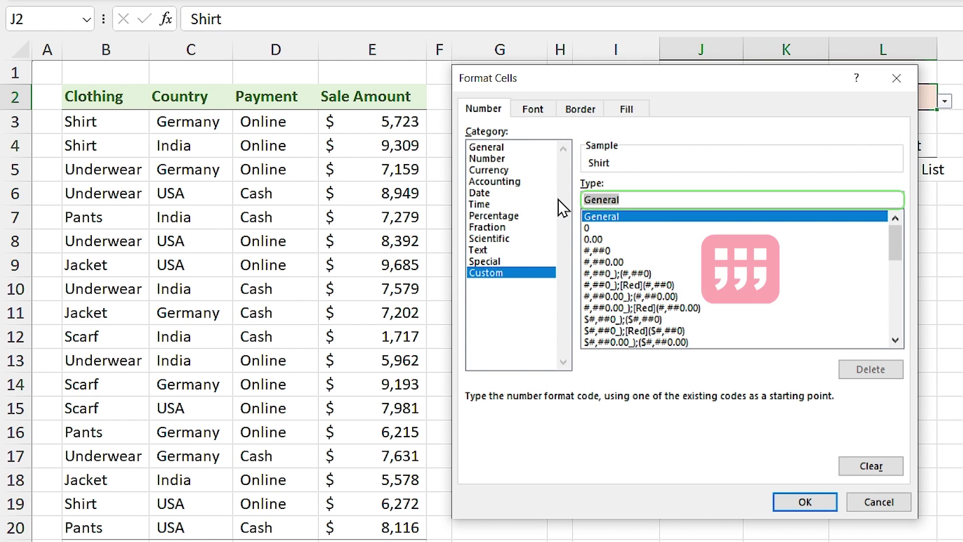
key(BackSpace)
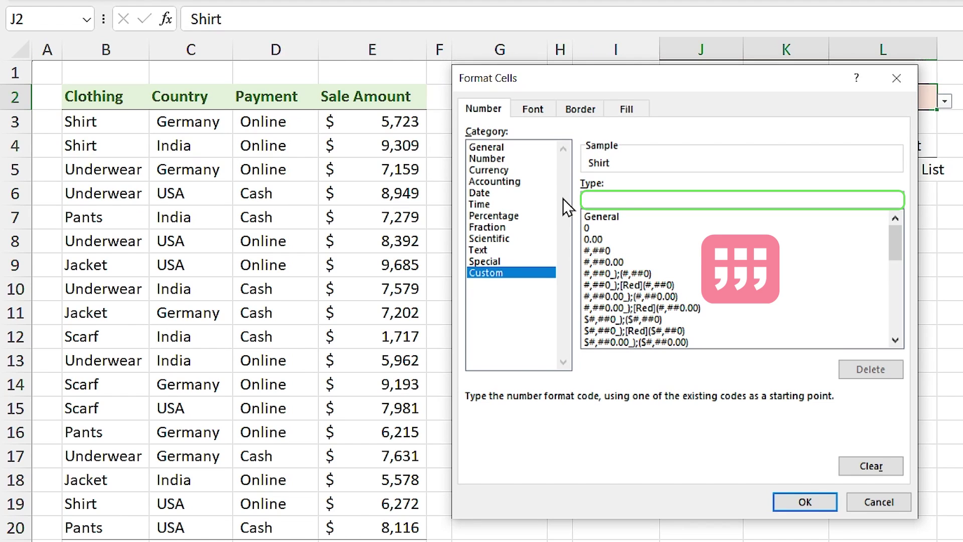
text(;;;)
- Apply the ;;; hiding rule, then pick India as the second choice in J2
click(803, 497)
click(790, 423)
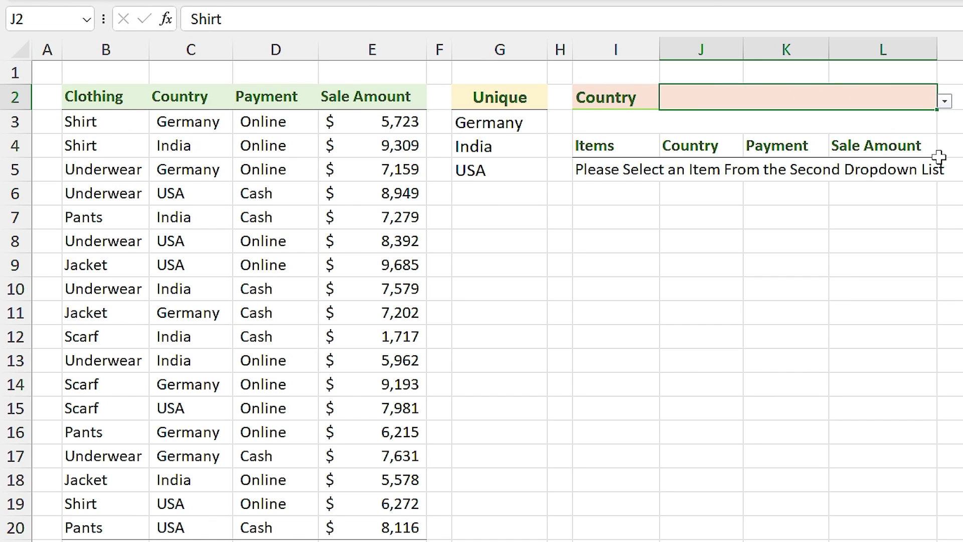
click(944, 101)
click(761, 131)
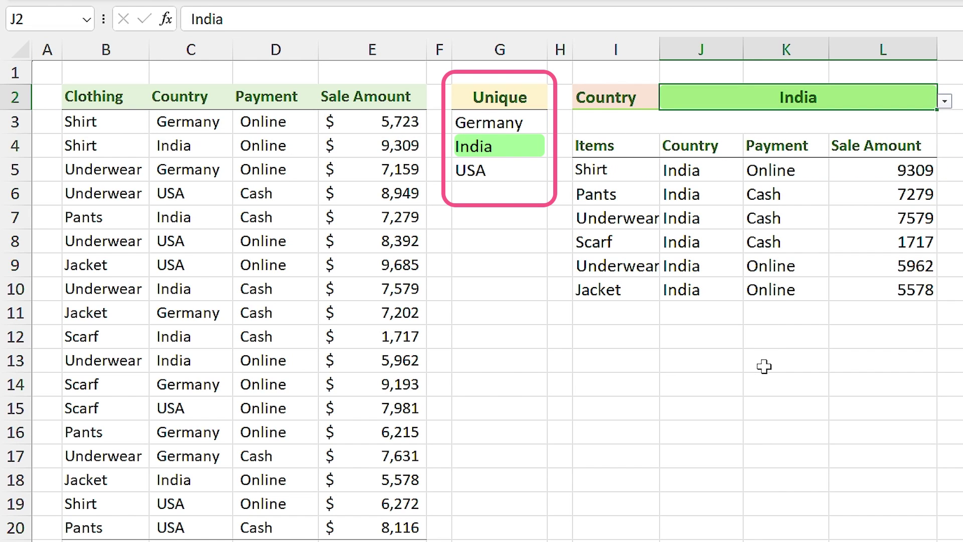
- Switch I2 to Clothing and pick Jacket in J2, listing the three Jacket sales
click(607, 98)
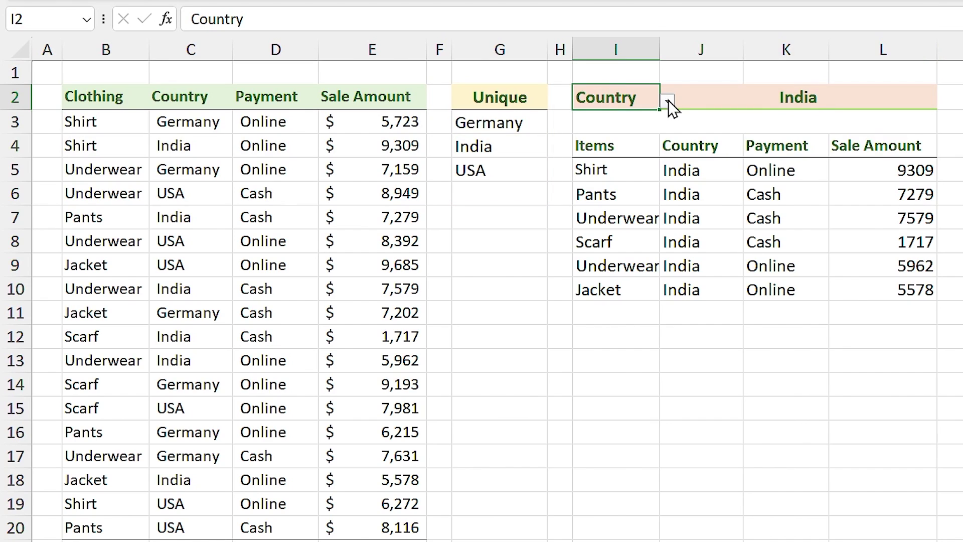
click(667, 100)
click(605, 113)
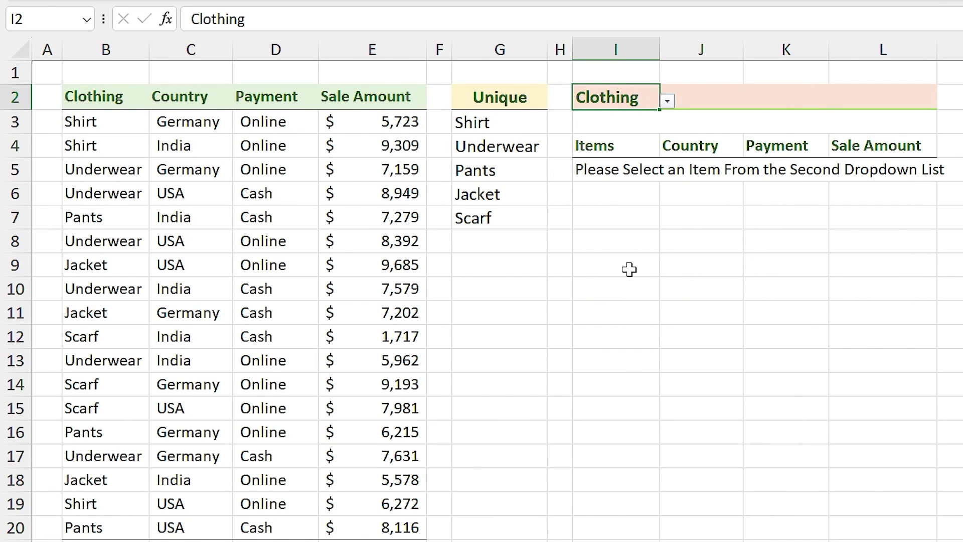
click(838, 100)
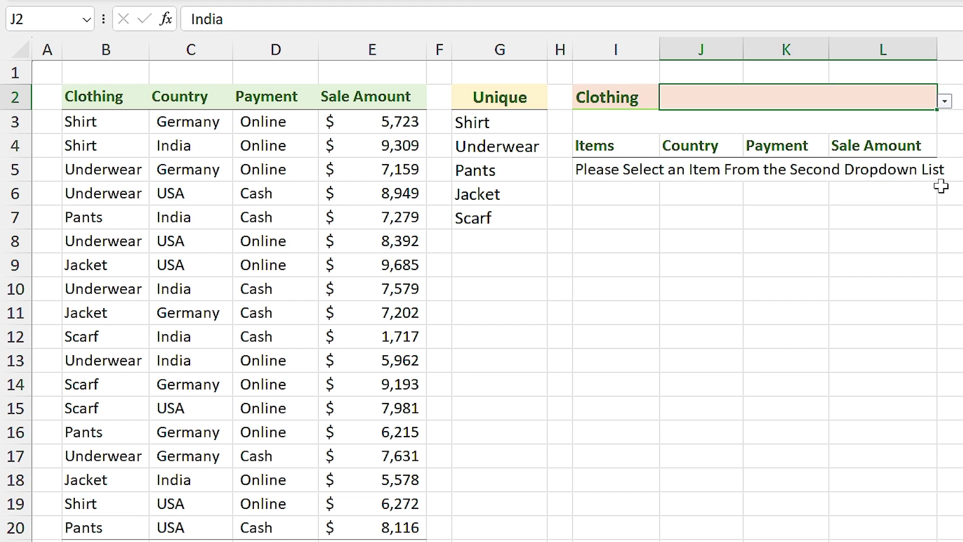
click(944, 101)
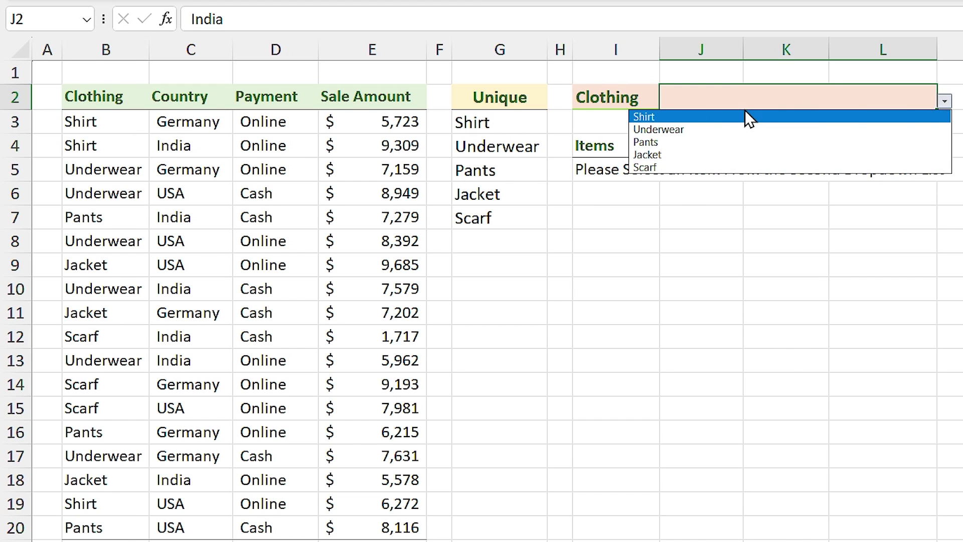
click(644, 154)
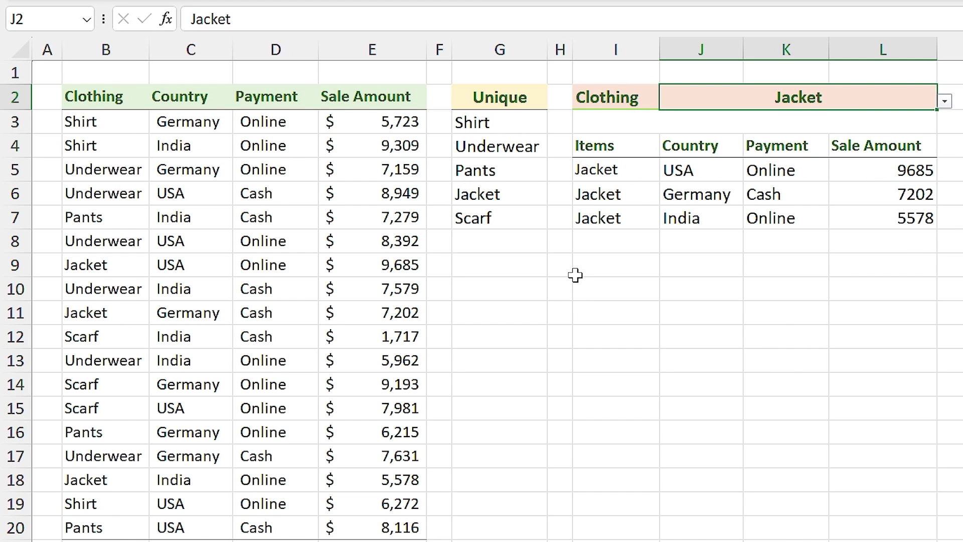